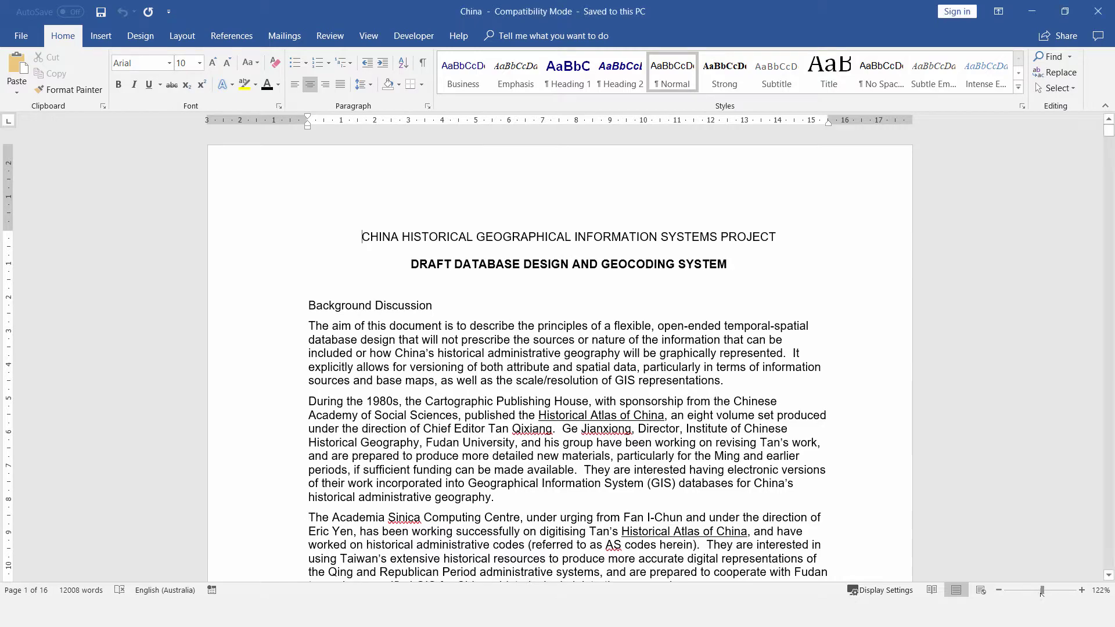
Switch the whole document to landscape orientation and return it to portrait
scroll(1043, 591, down, 9)
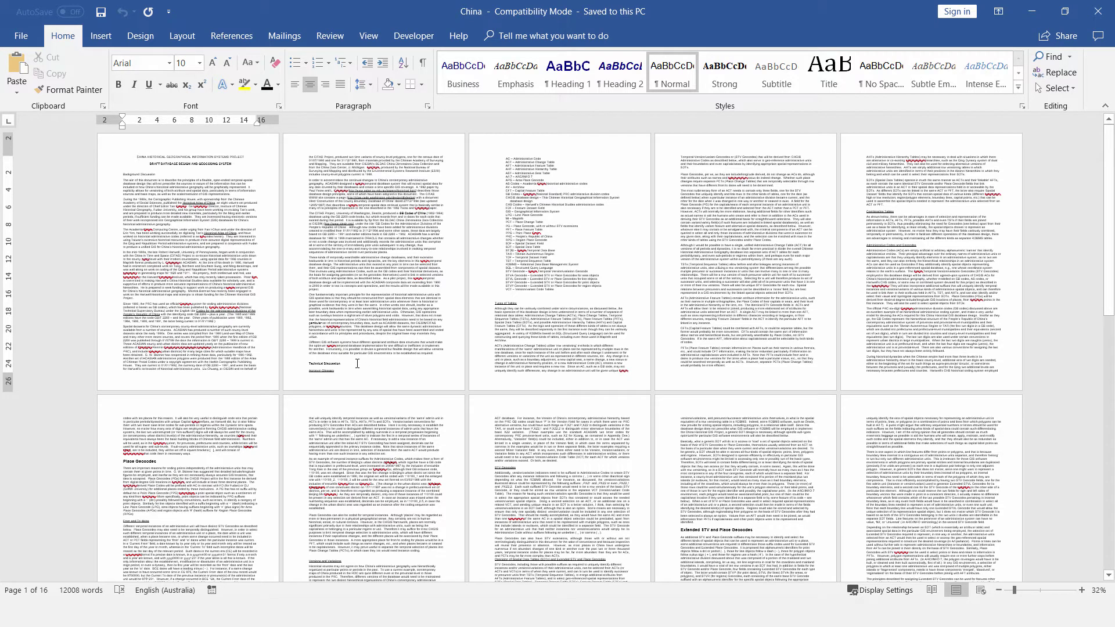
click(357, 364)
click(349, 373)
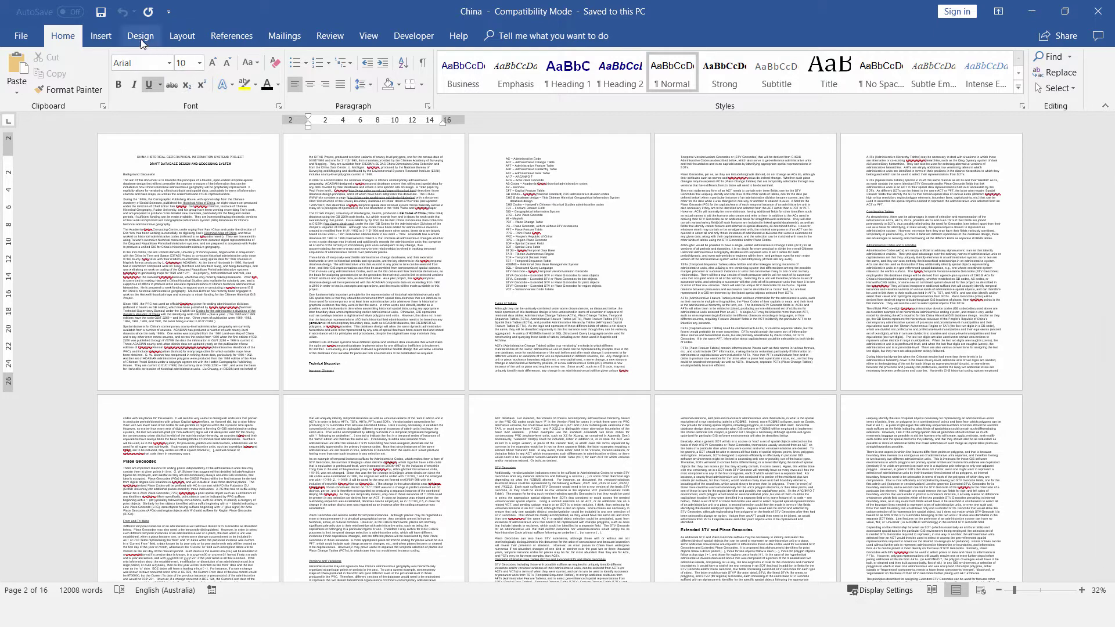
click(177, 44)
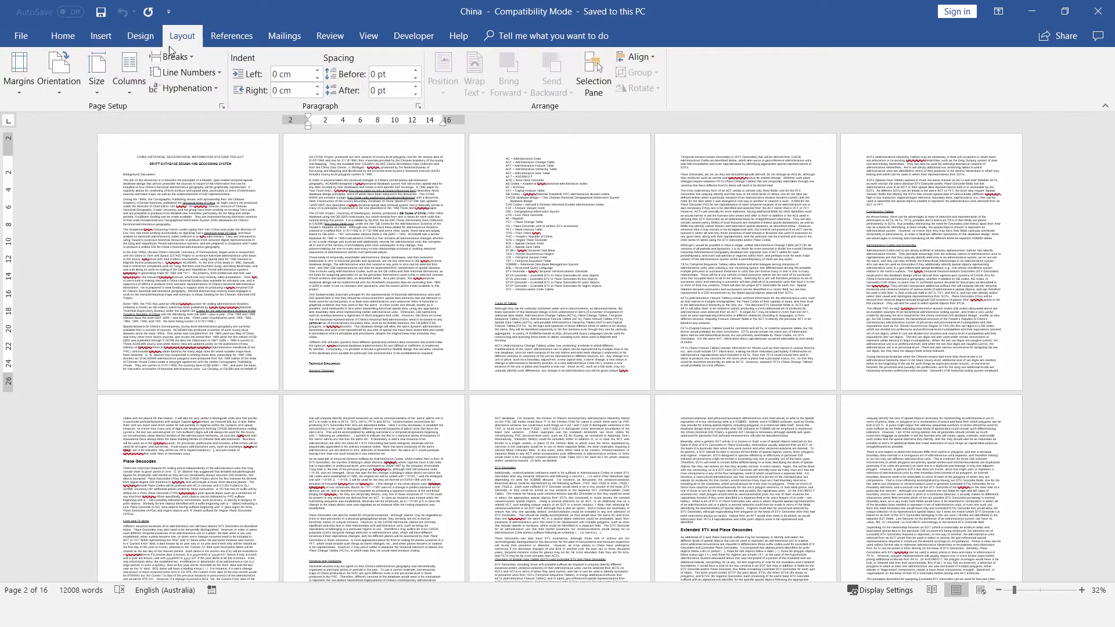
click(52, 93)
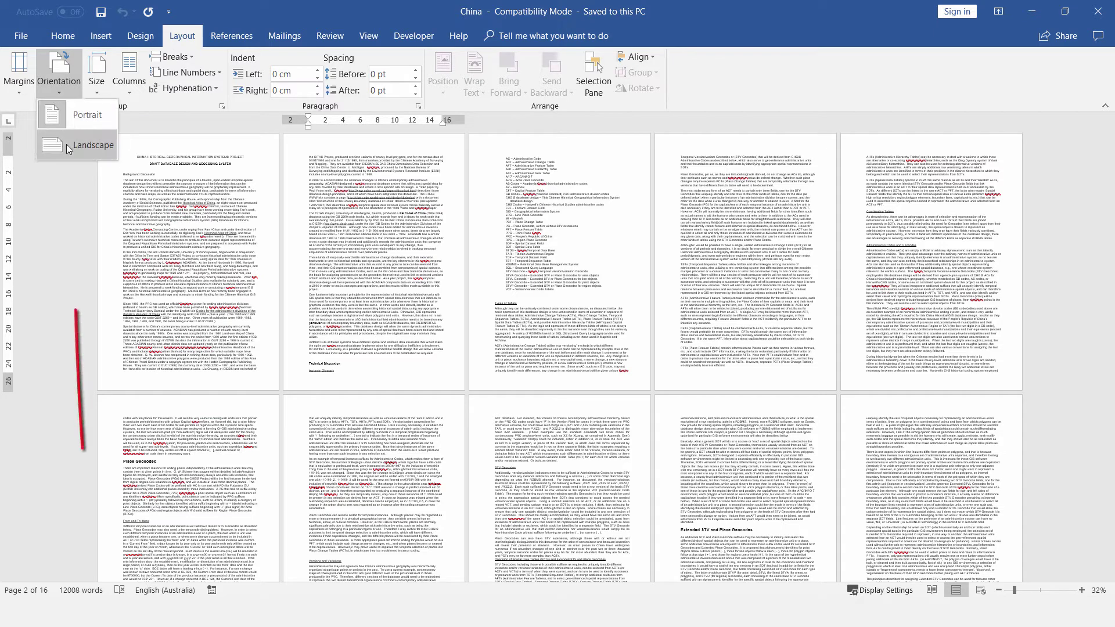
click(87, 145)
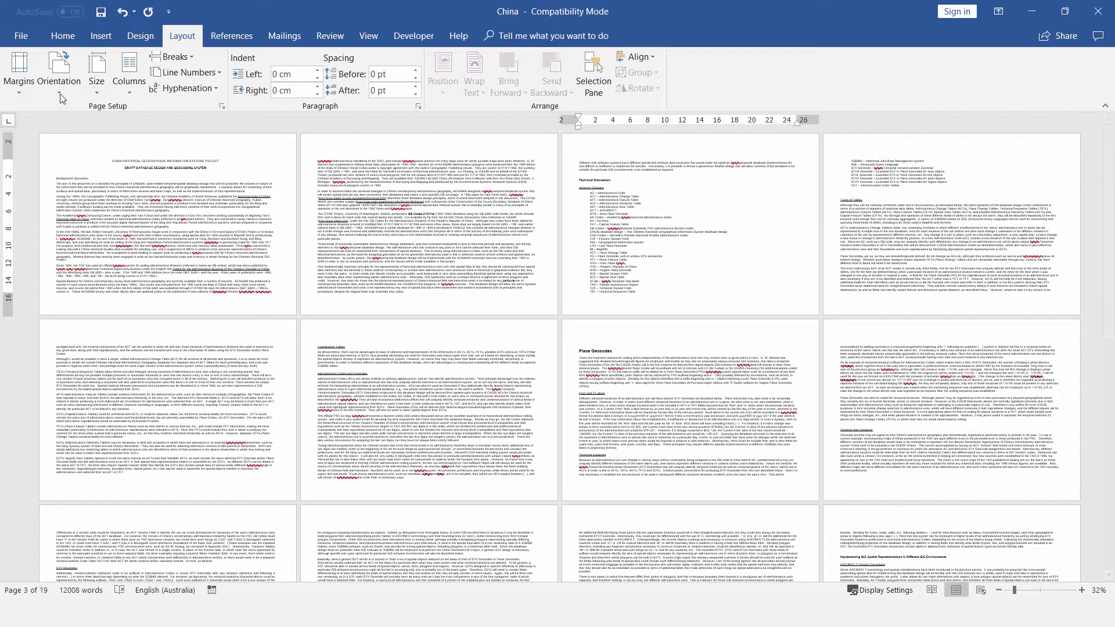
click(59, 79)
click(74, 116)
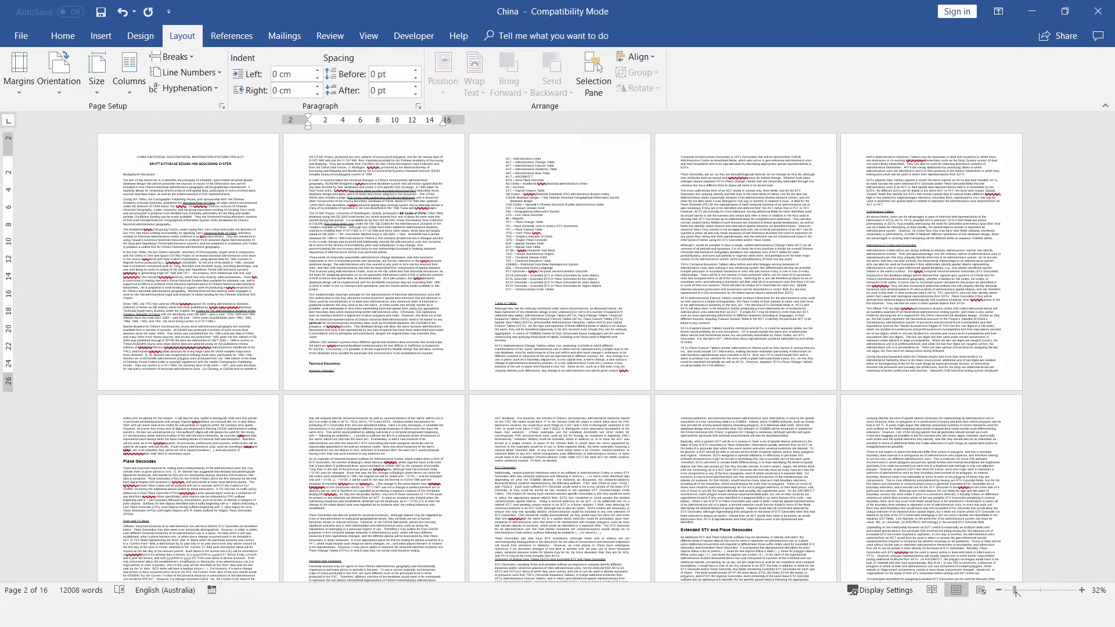
Insert a Next Page section break just before the "Technical Discussion" heading and set the section that follows to landscape orientation
drag(1017, 592, 1041, 591)
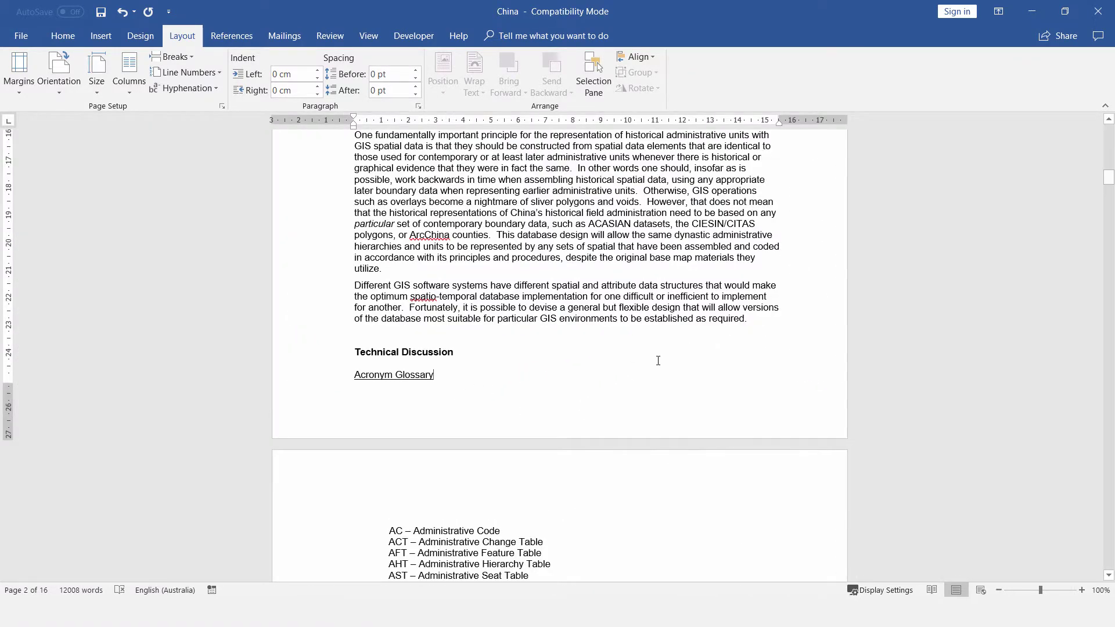
drag(1109, 176, 1110, 134)
scroll(720, 360, down, 15)
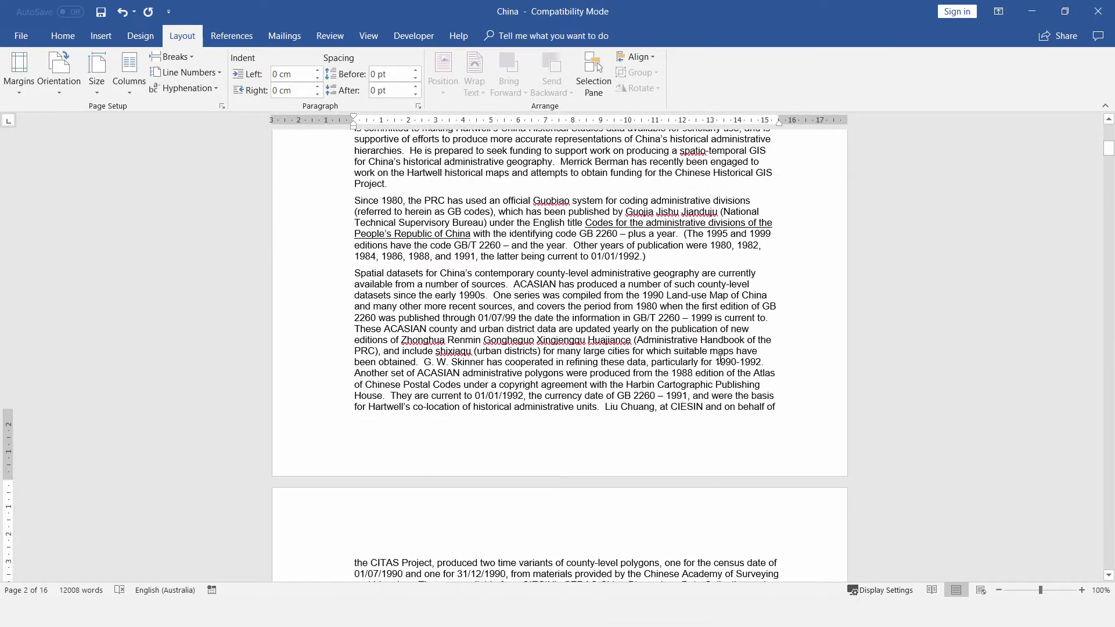
scroll(777, 256, down, 15)
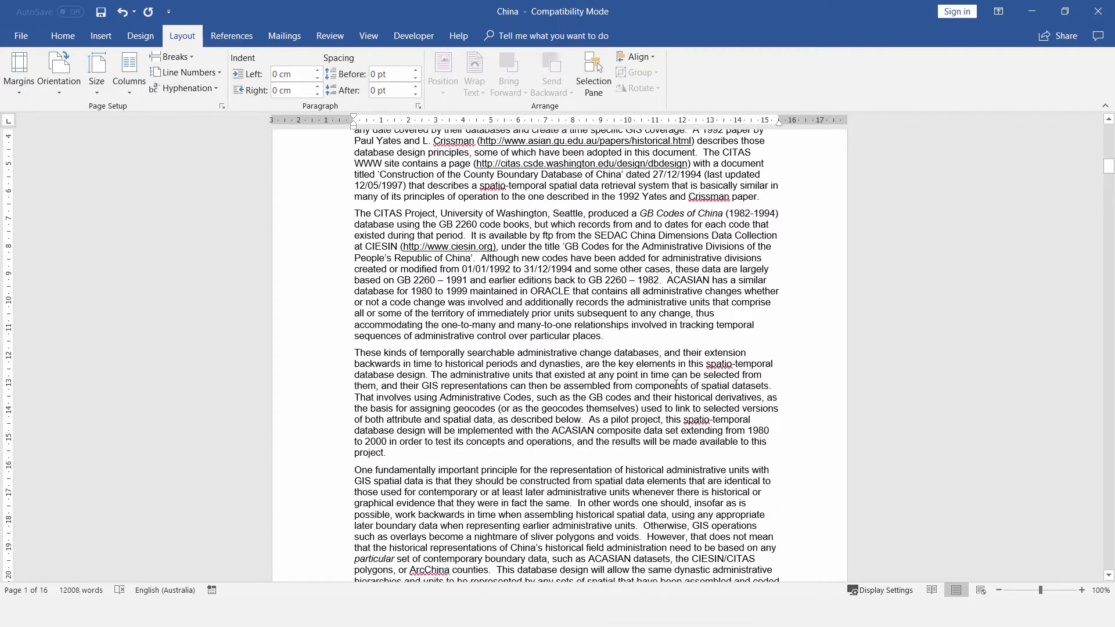
scroll(676, 386, down, 2)
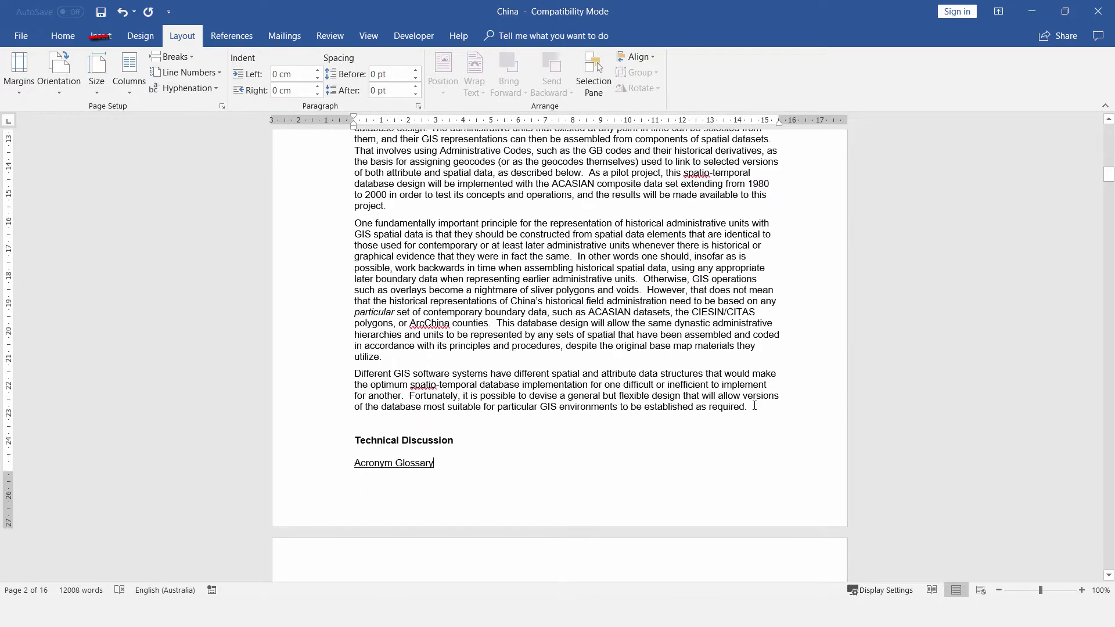
click(754, 406)
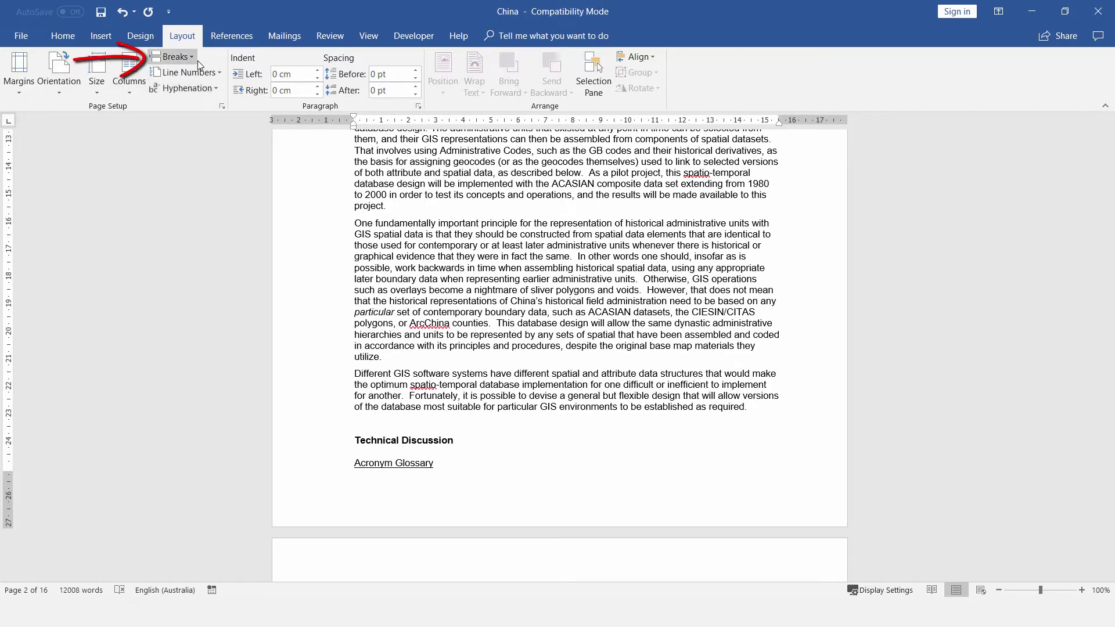
click(174, 57)
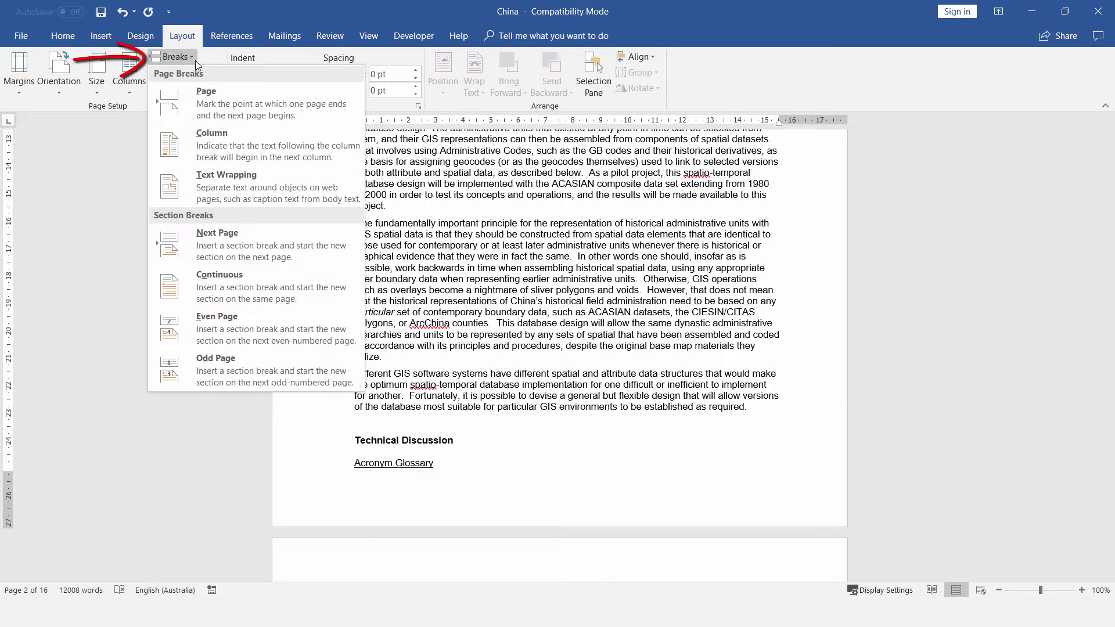
click(236, 255)
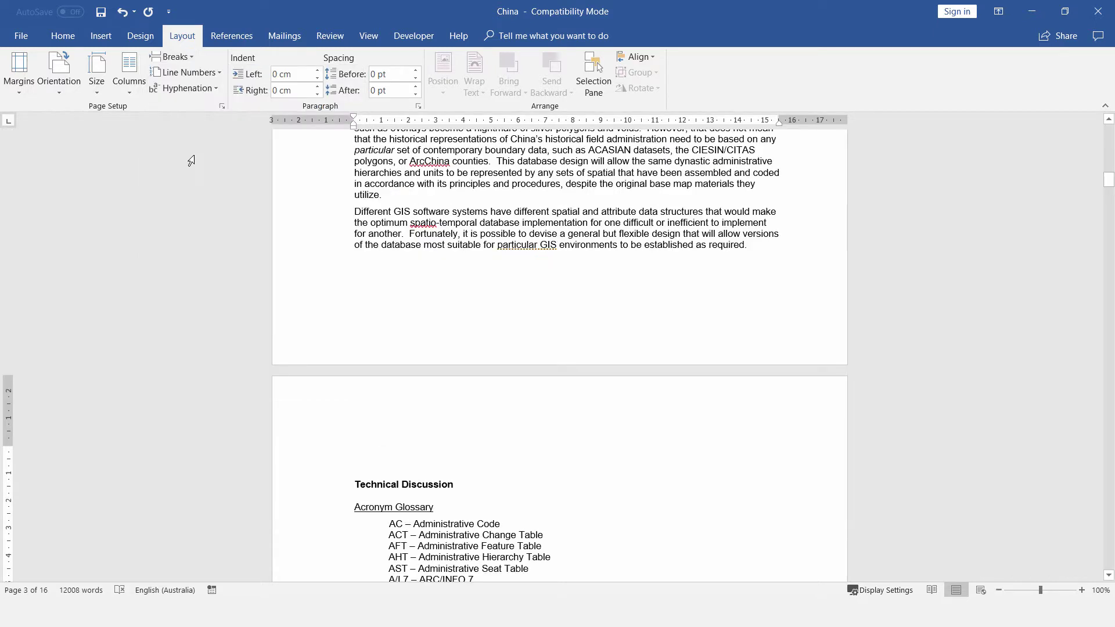
click(66, 95)
click(86, 143)
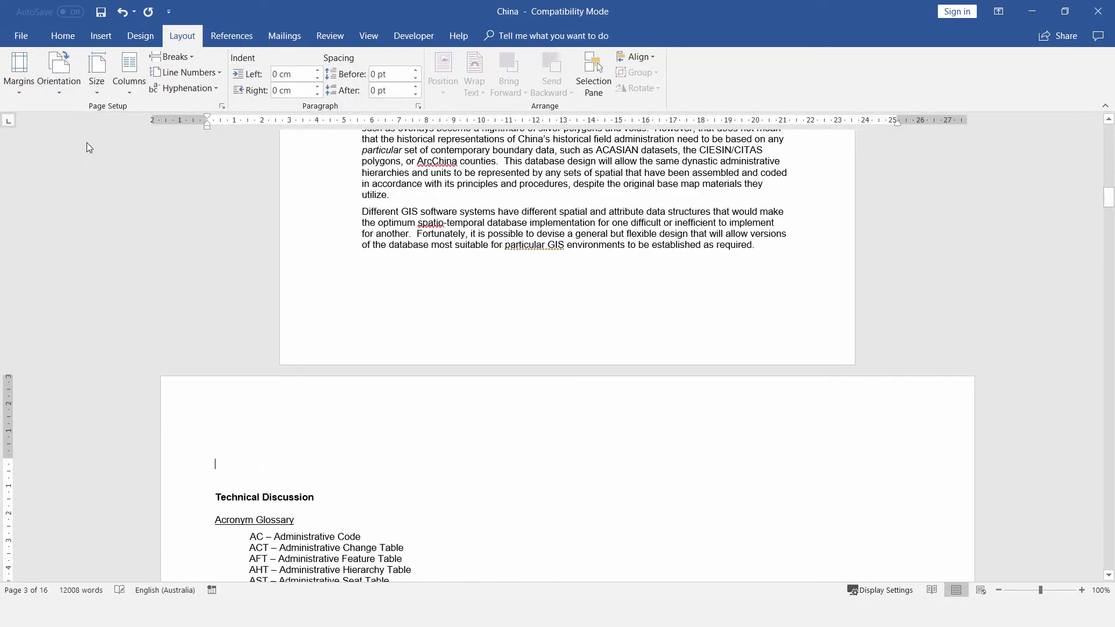
Insert a Next Page section break after the "SQL – Structured Query Language" line and set the section that follows to portrait orientation
scroll(888, 508, up, 15)
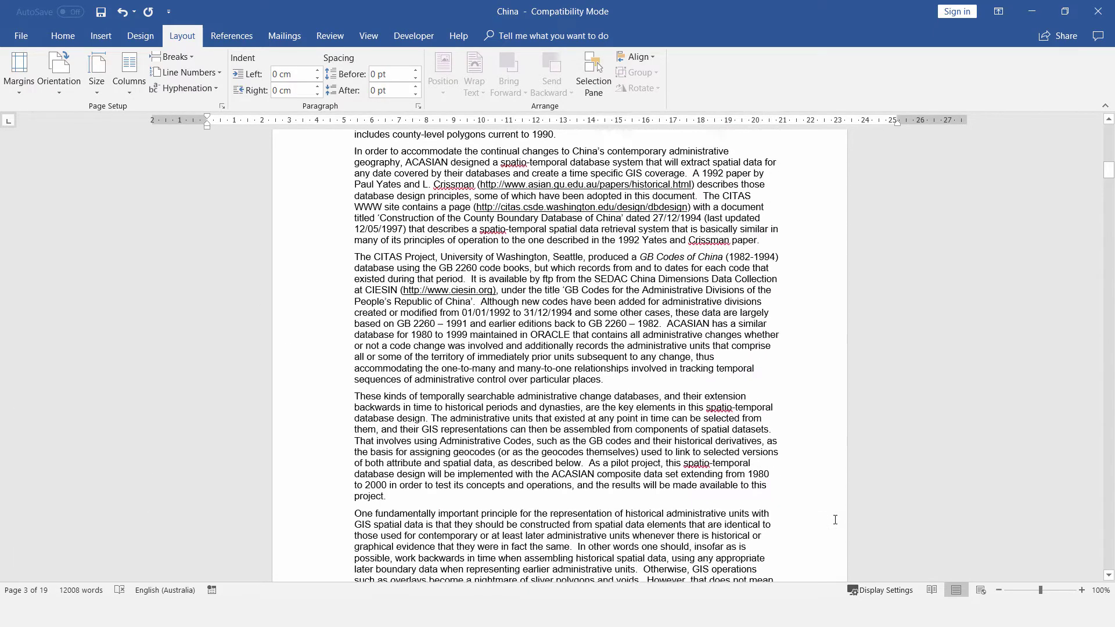
scroll(835, 519, down, 15)
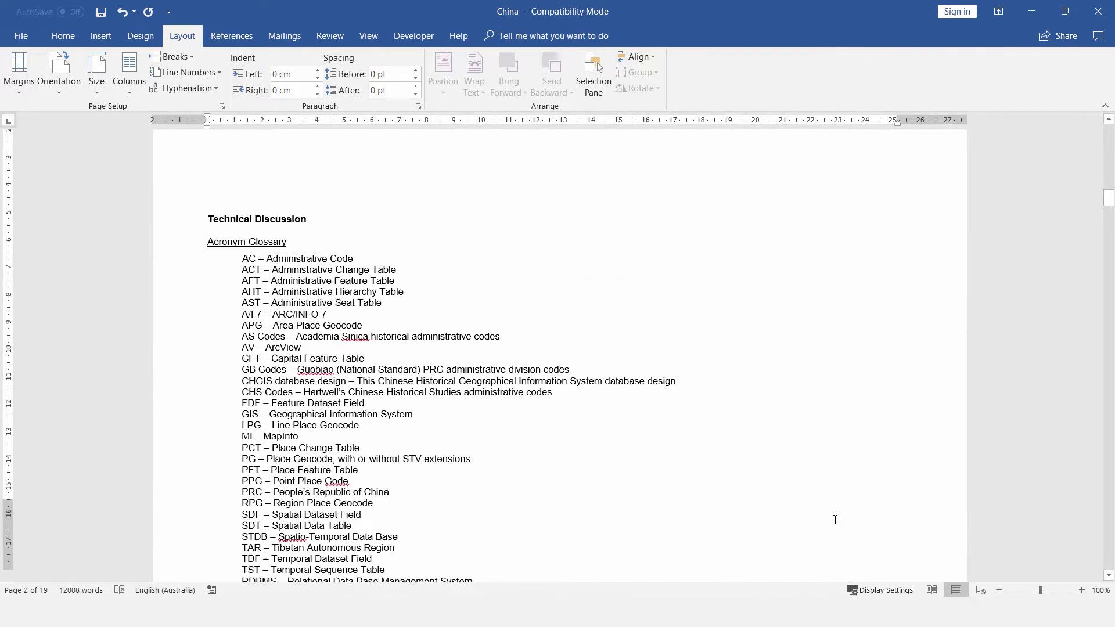
scroll(835, 519, down, 15)
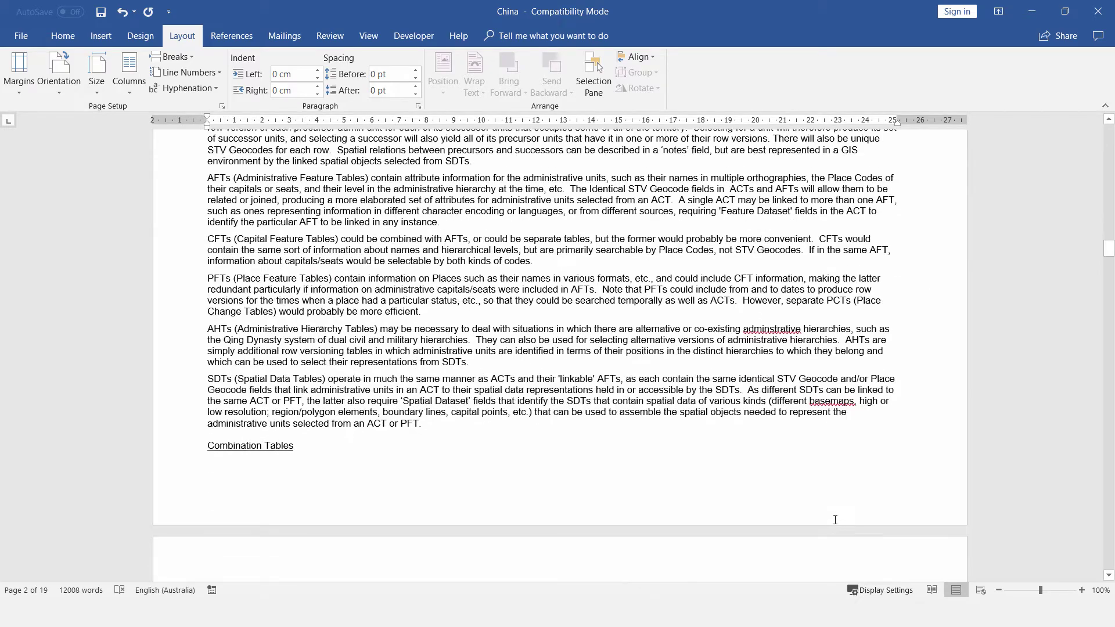
scroll(835, 519, up, 15)
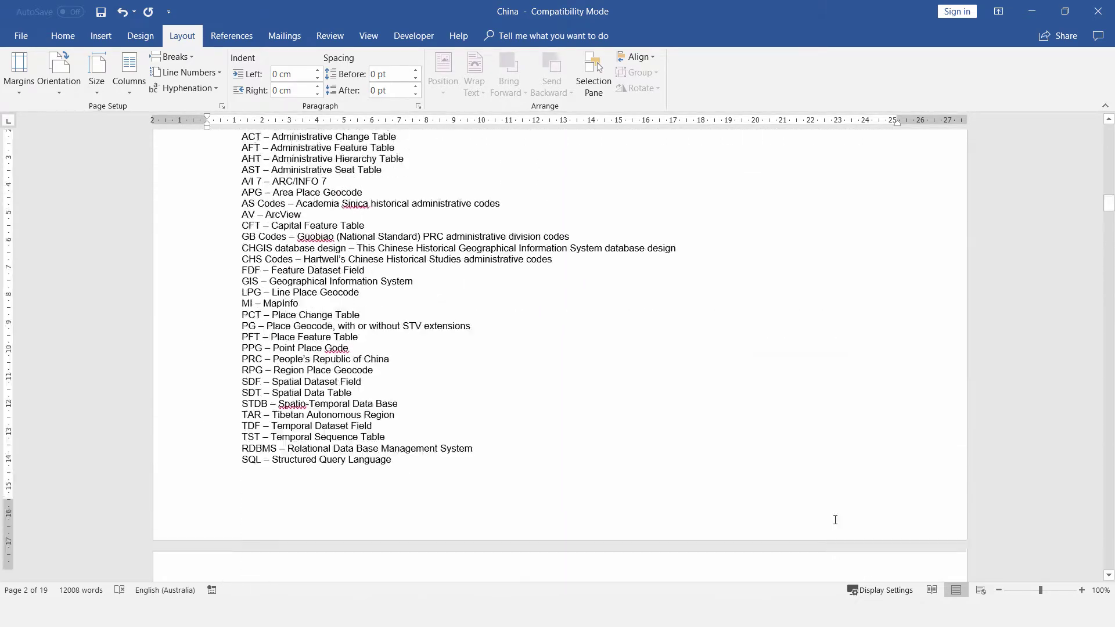
scroll(835, 519, down, 10)
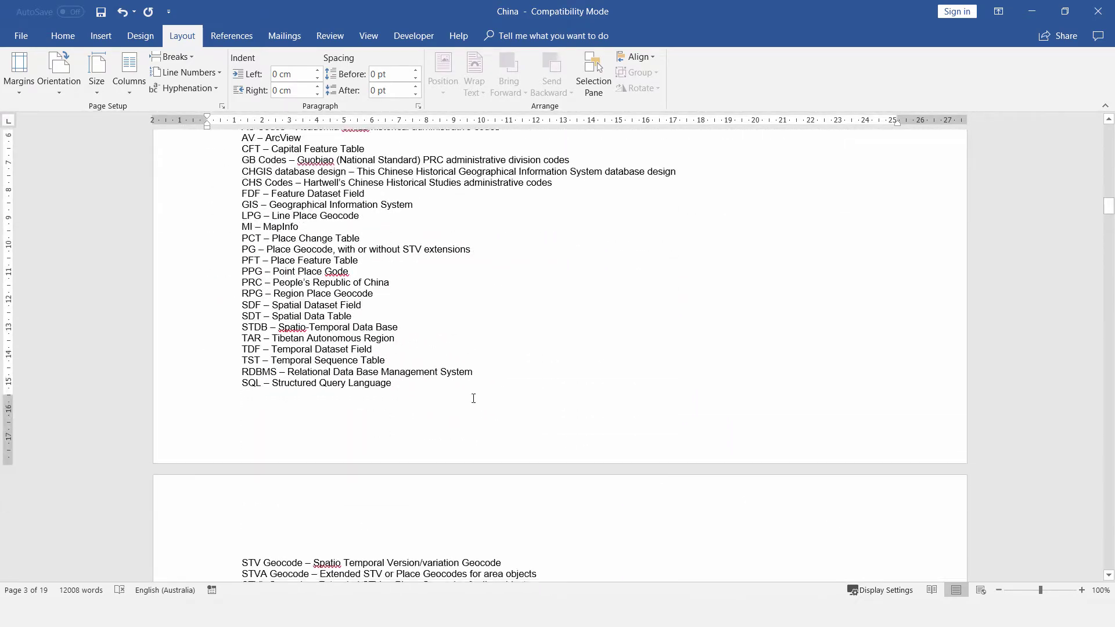
click(432, 387)
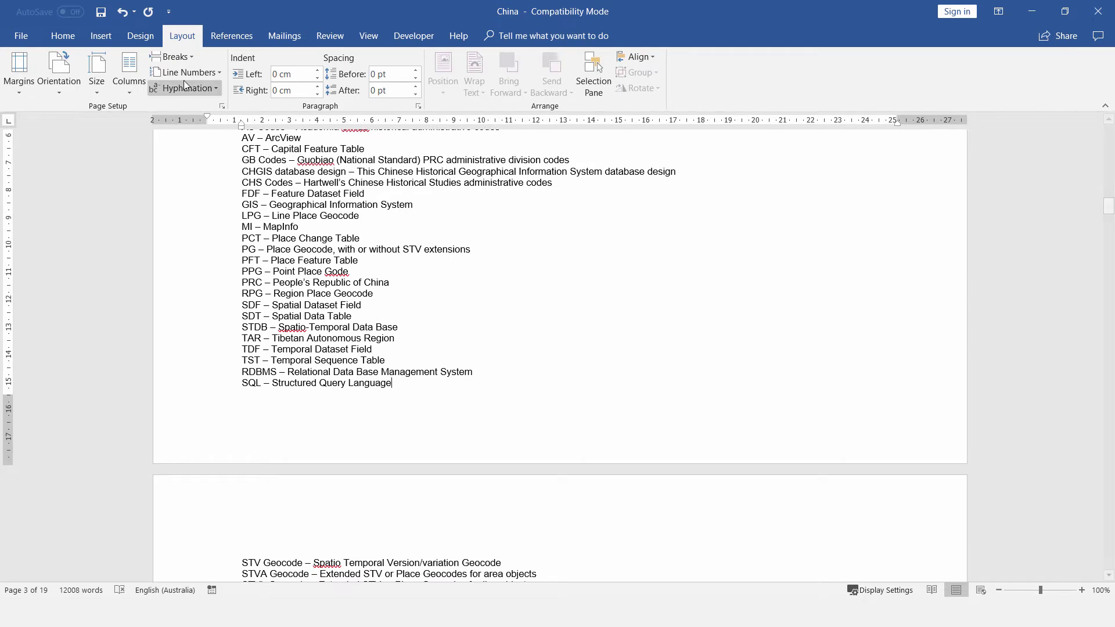
click(192, 58)
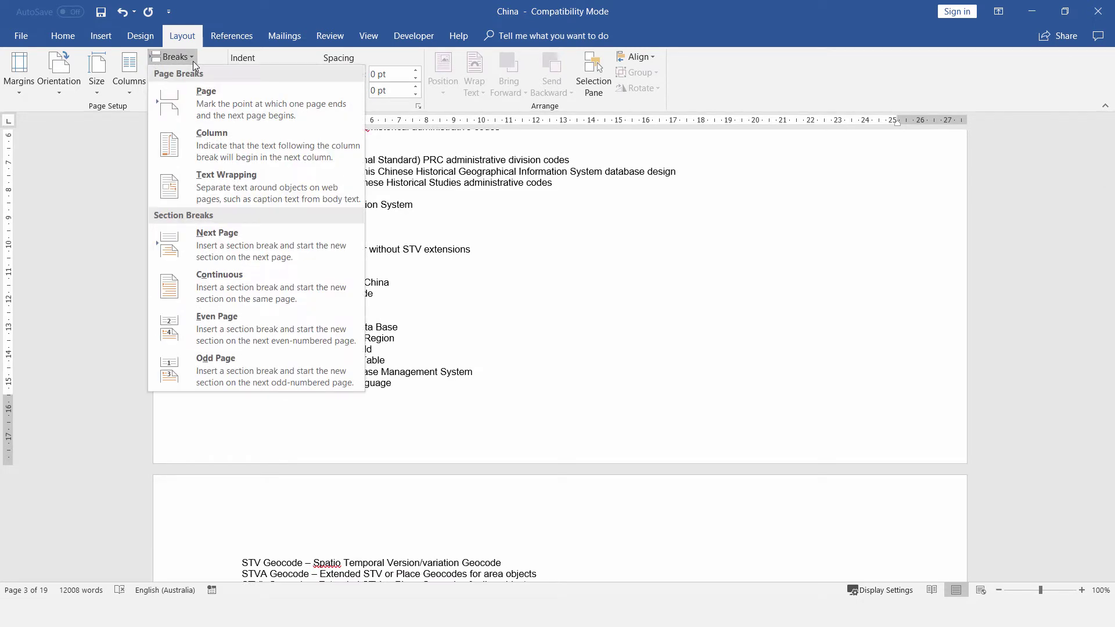
click(226, 243)
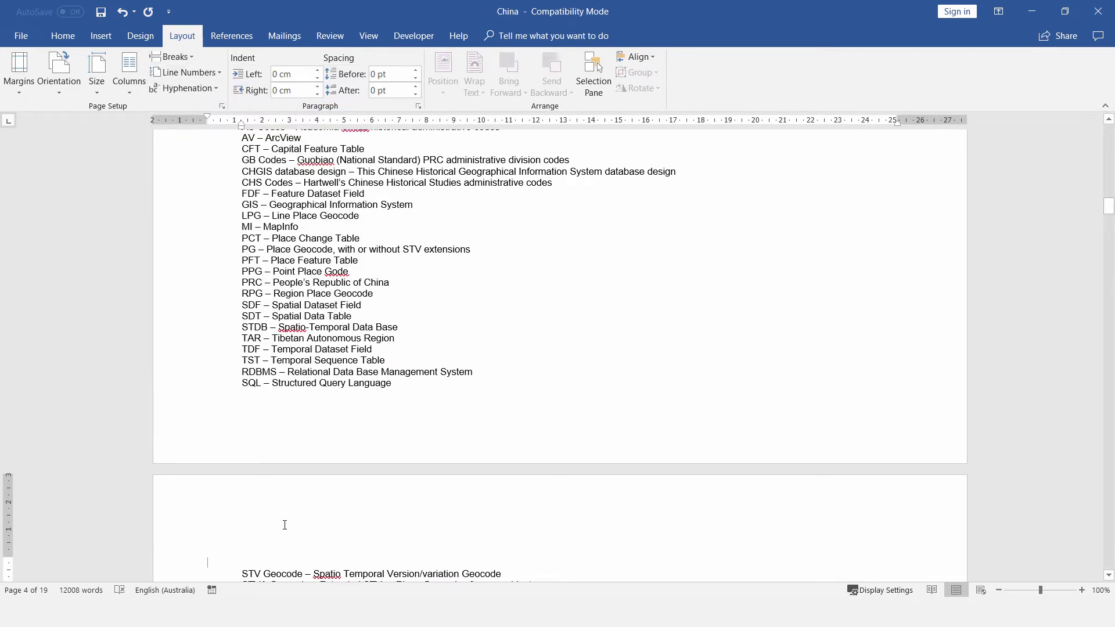
click(61, 84)
click(86, 120)
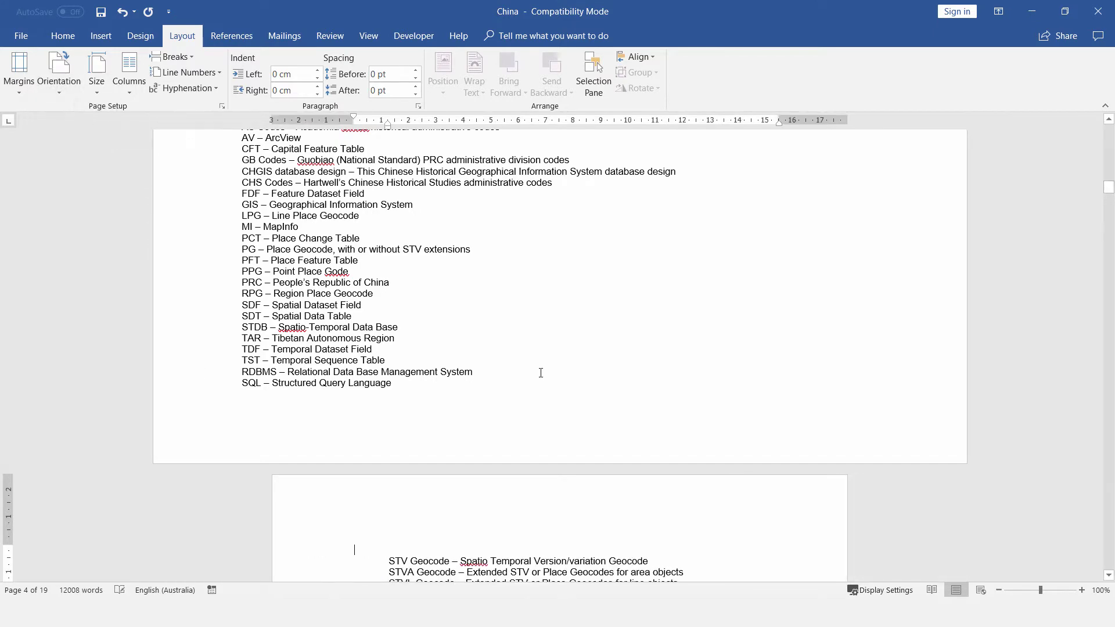
Open the page 1 footer and add an Accent Bar 1 page number at the bottom of the page
drag(1040, 591, 1016, 580)
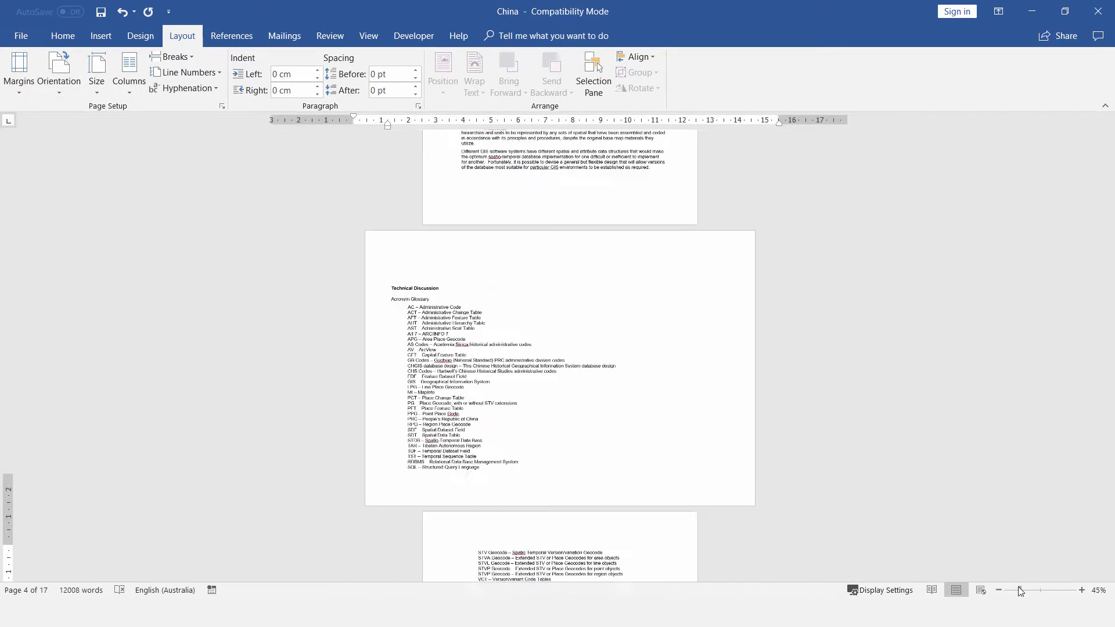
scroll(913, 514, down, 3)
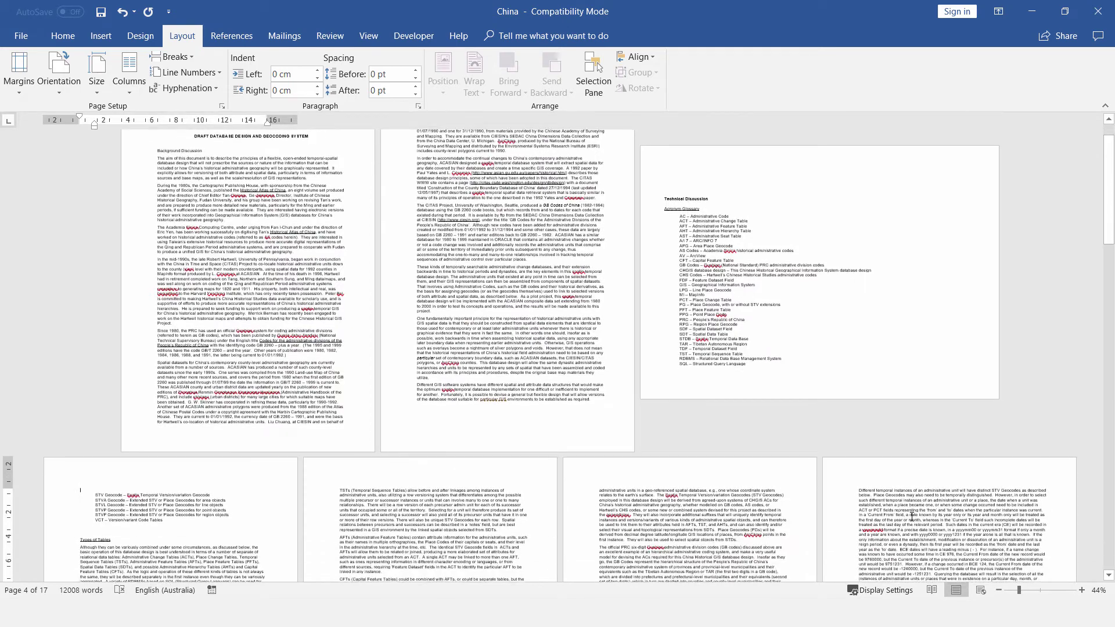
scroll(912, 515, up, 3)
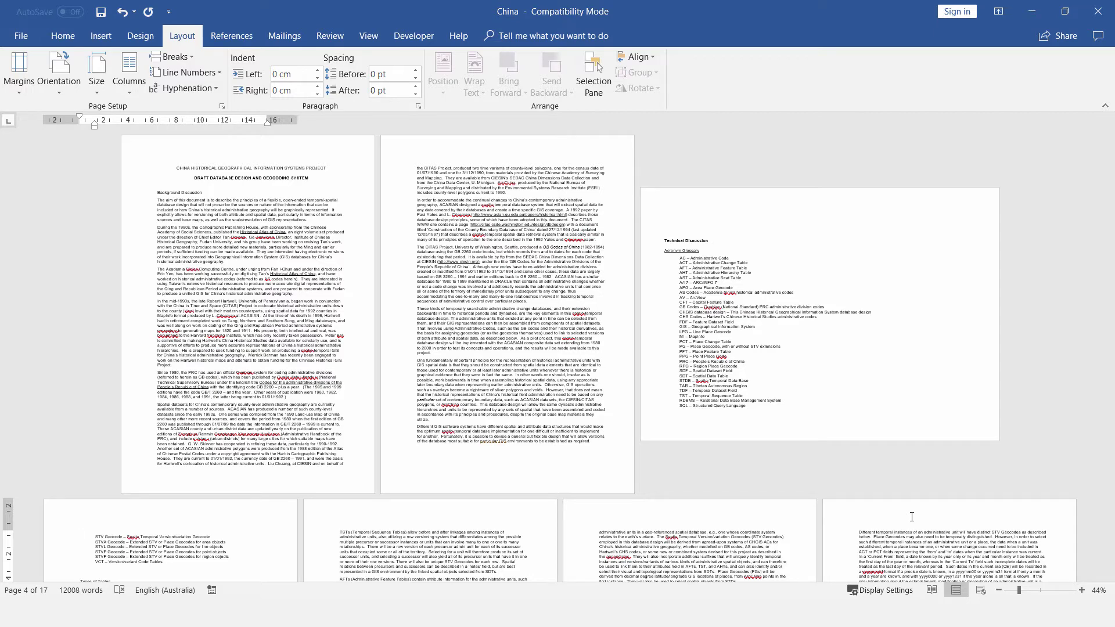
ctrl+scroll(911, 516, up, 6)
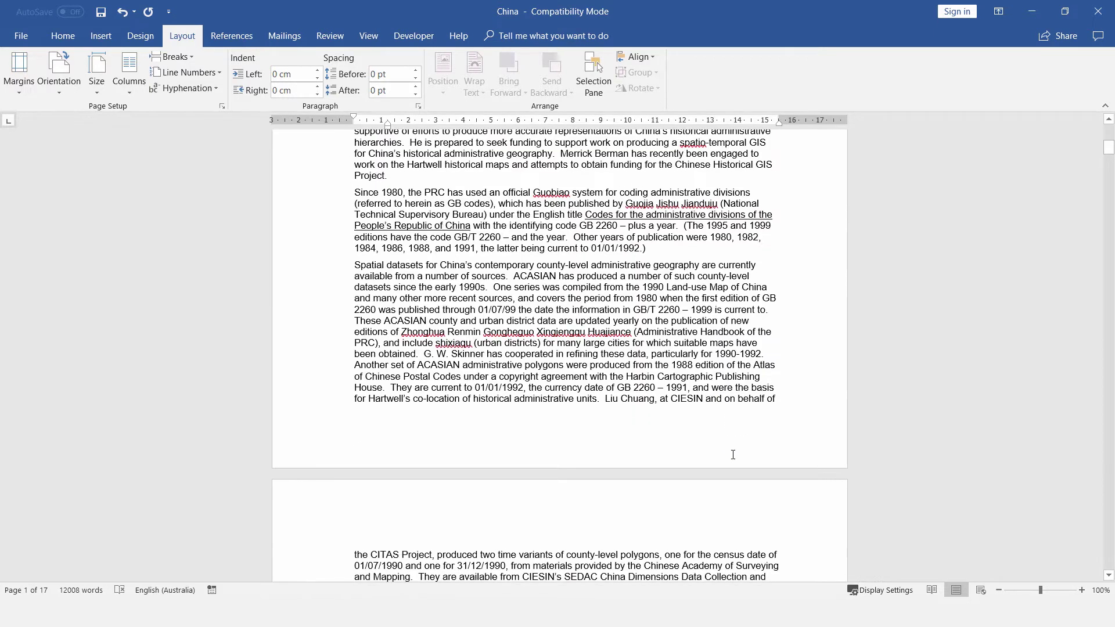
double_click(733, 455)
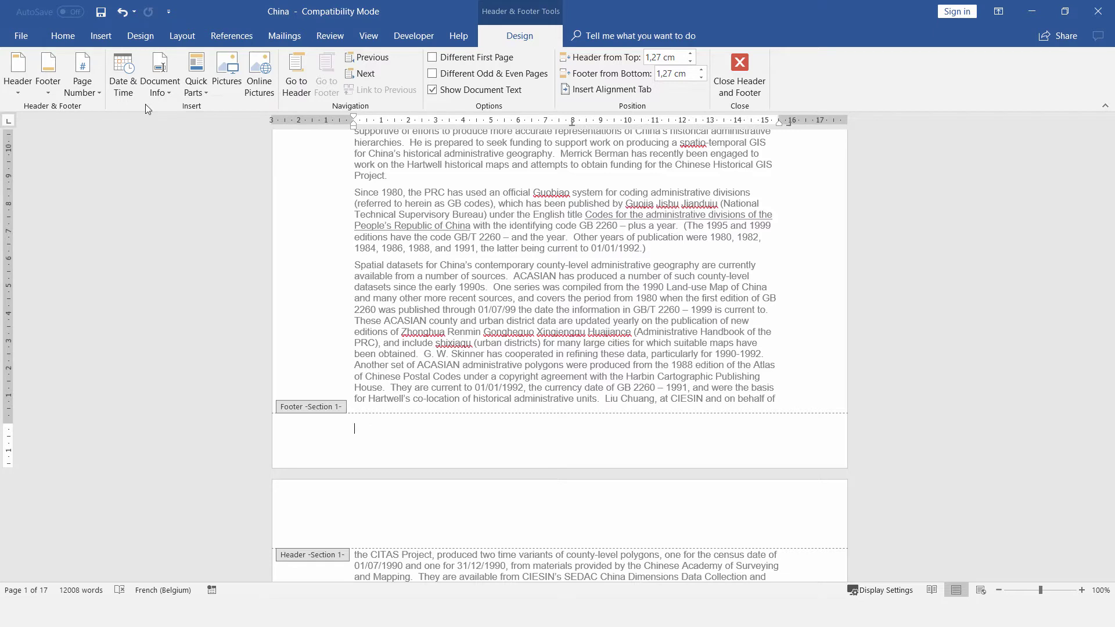
click(94, 98)
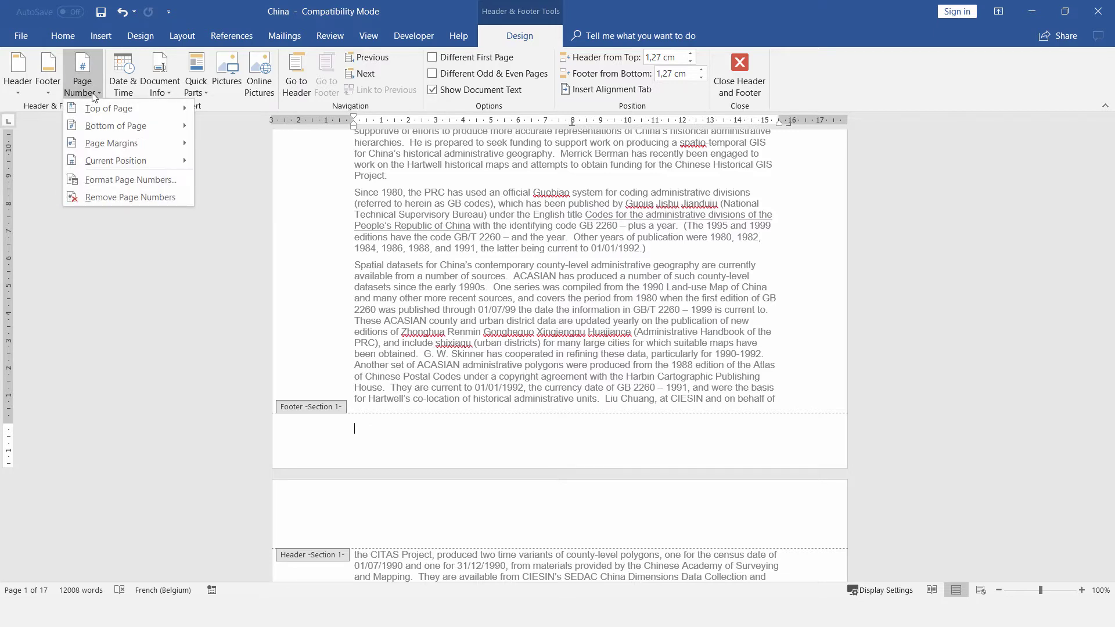
mouse_move(117, 127)
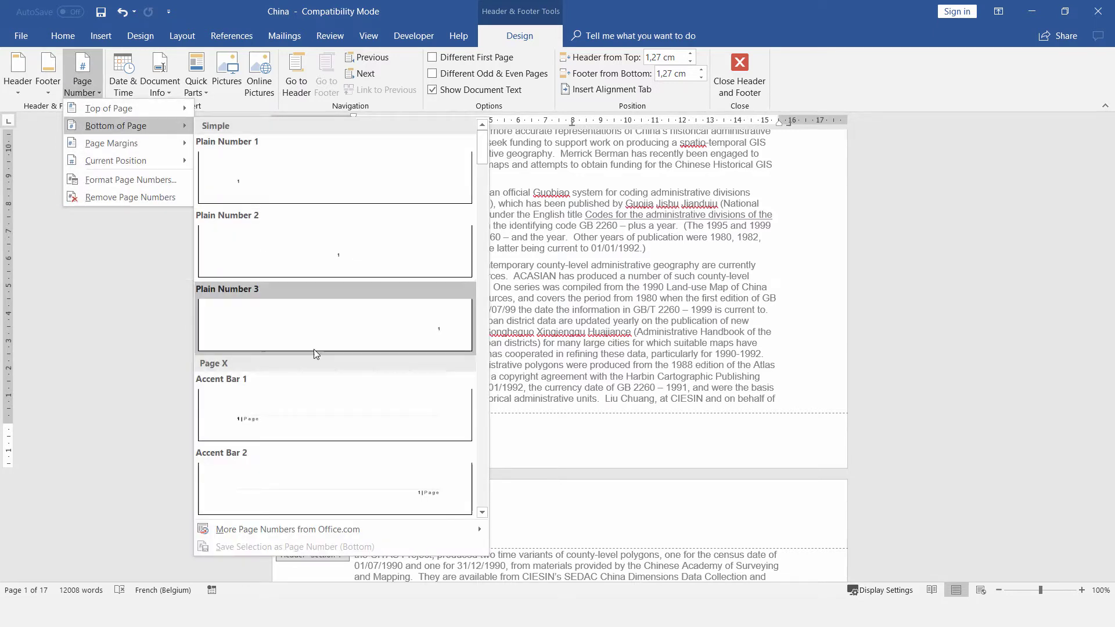
click(332, 430)
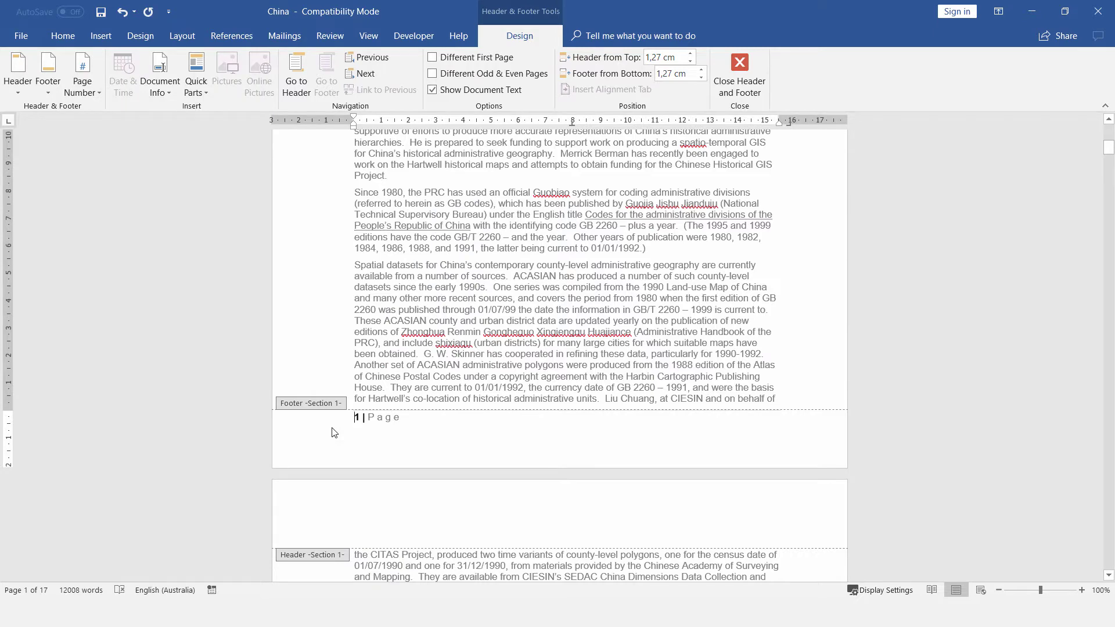
Unlink the Section 2 footer on the landscape page from the previous section's footer
scroll(334, 433, down, 20)
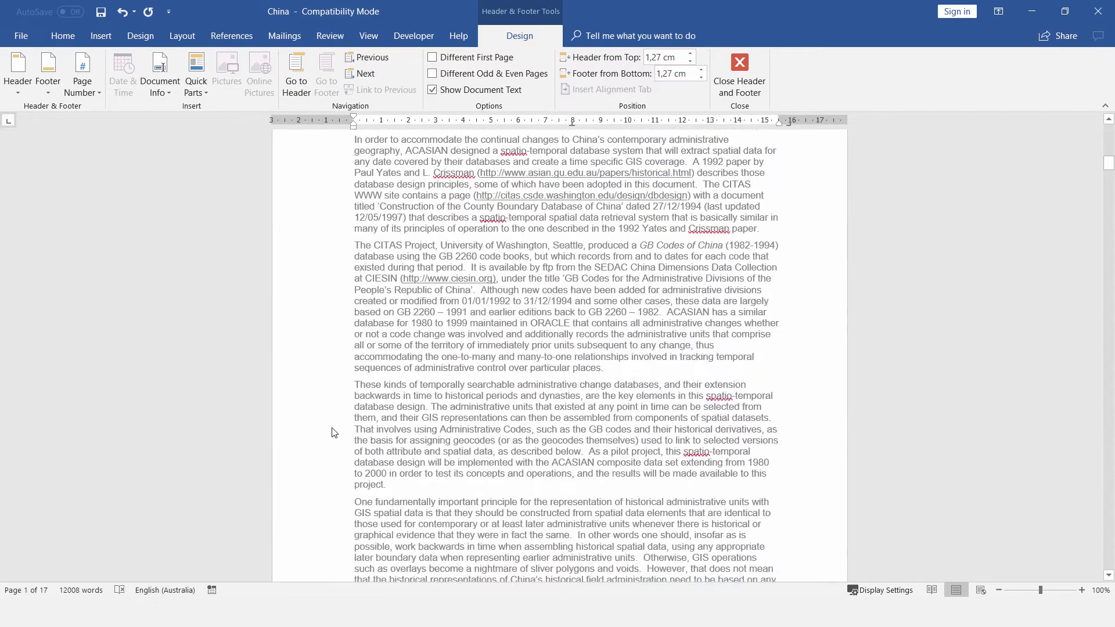
scroll(334, 433, down, 15)
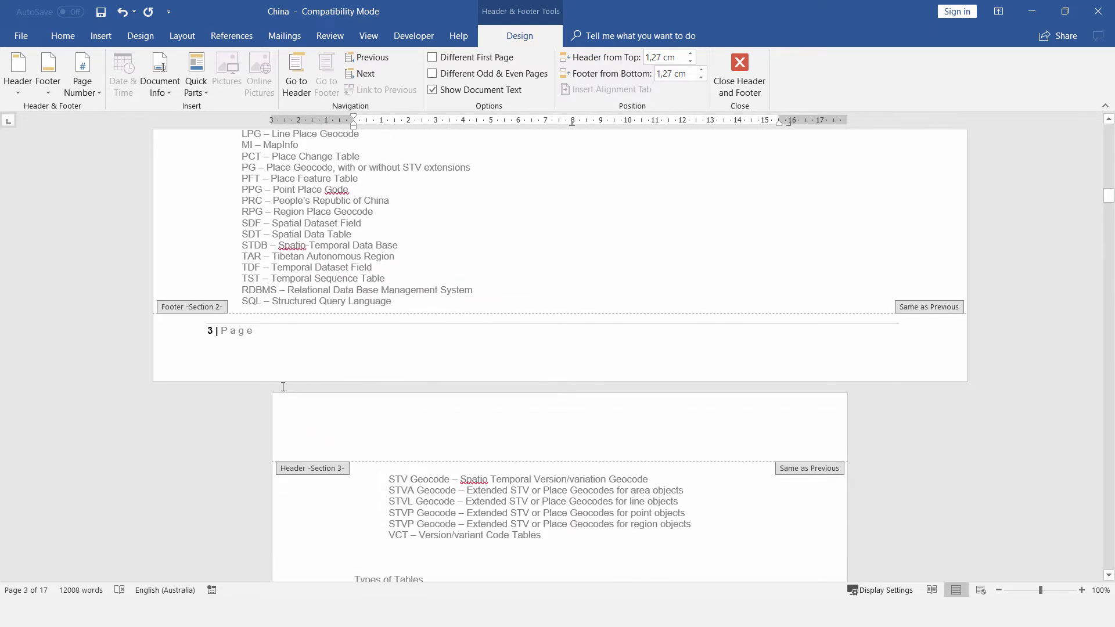
click(283, 338)
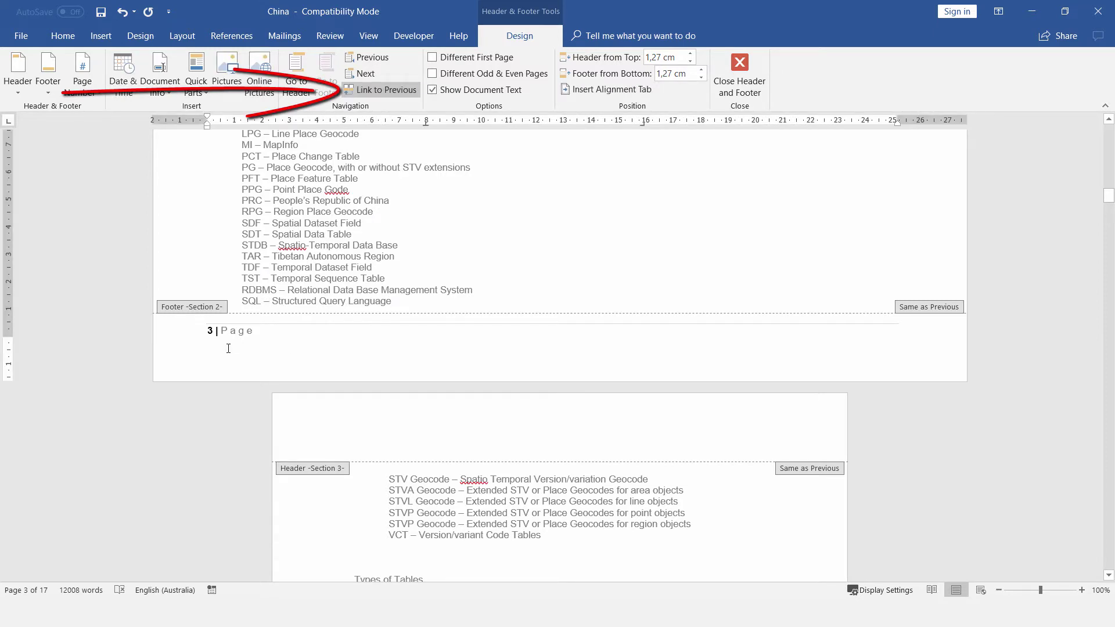
click(382, 91)
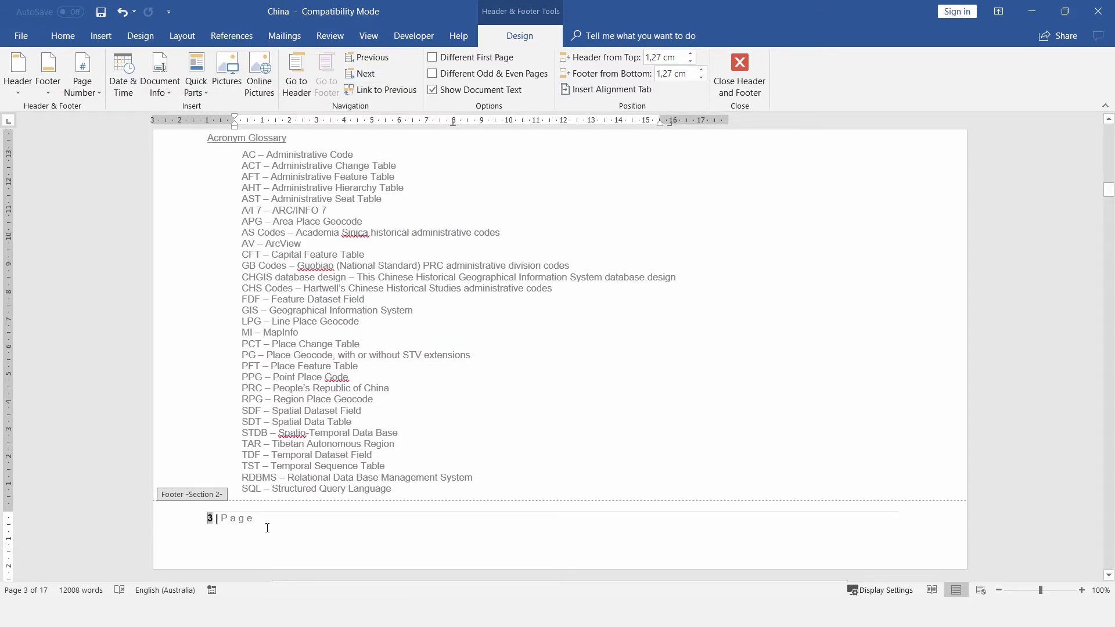
Delete the page number text from the Section 2 footer on the Acronym Glossary page
drag(271, 516, 198, 515)
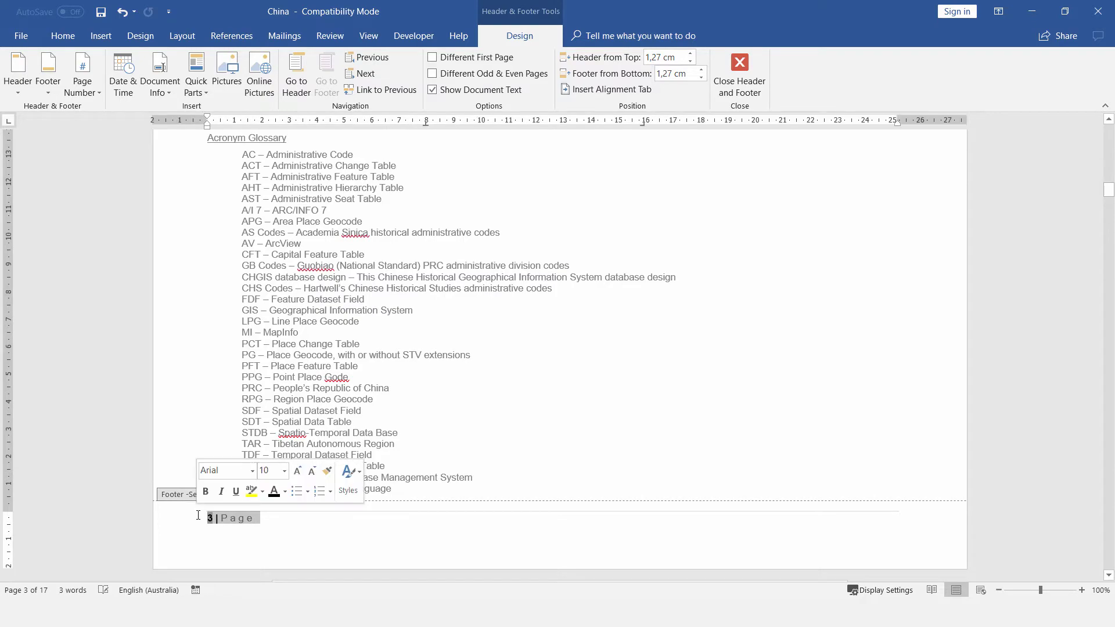
key(Delete)
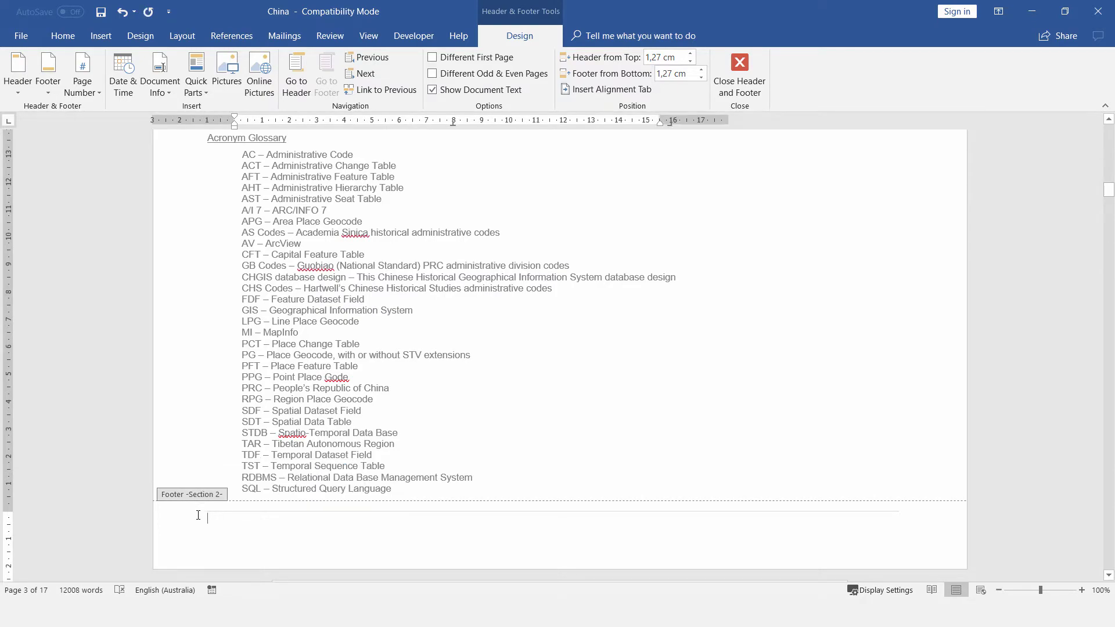
Paste the copied picture into the Section 1 header on page 2 and shrink it to about 3.1 cm high and 3.6 cm wide
scroll(198, 514, down, 8)
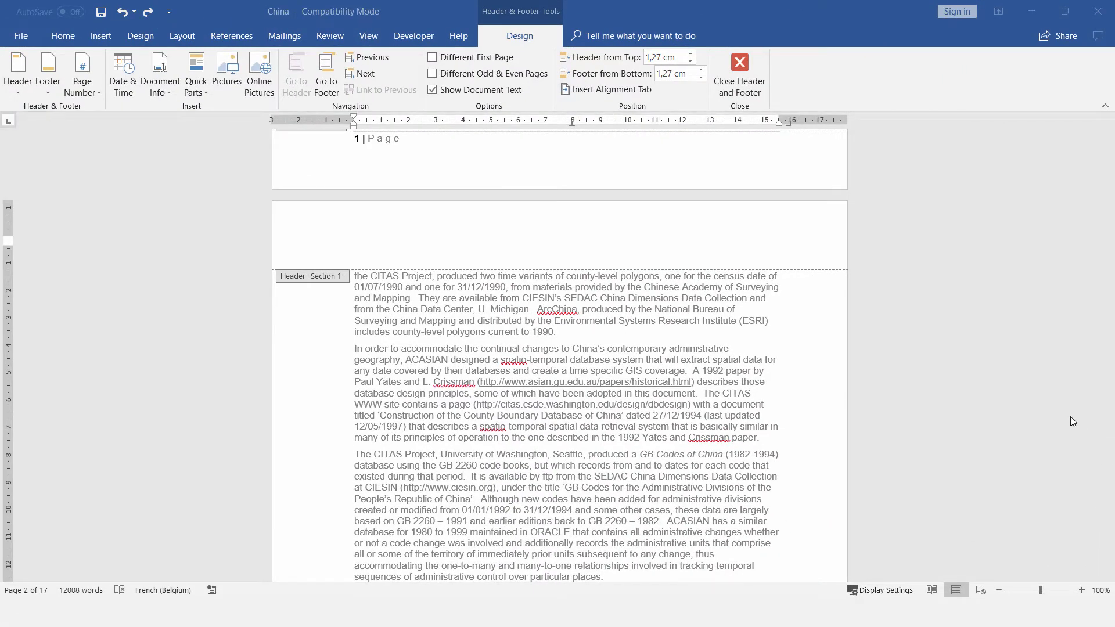
click(403, 245)
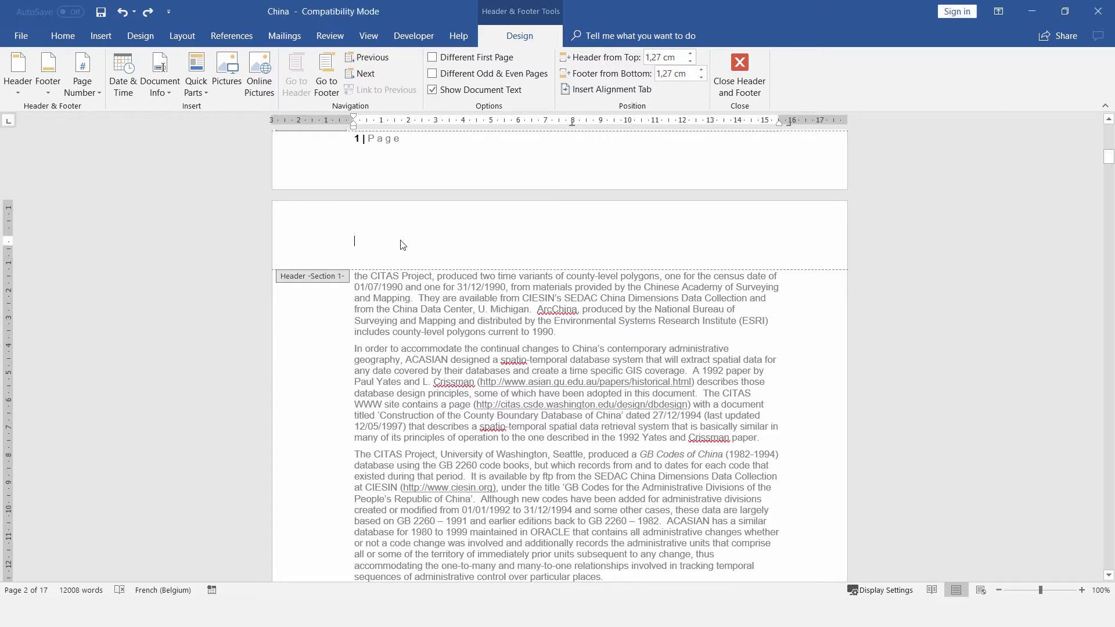
key(ctrl+v)
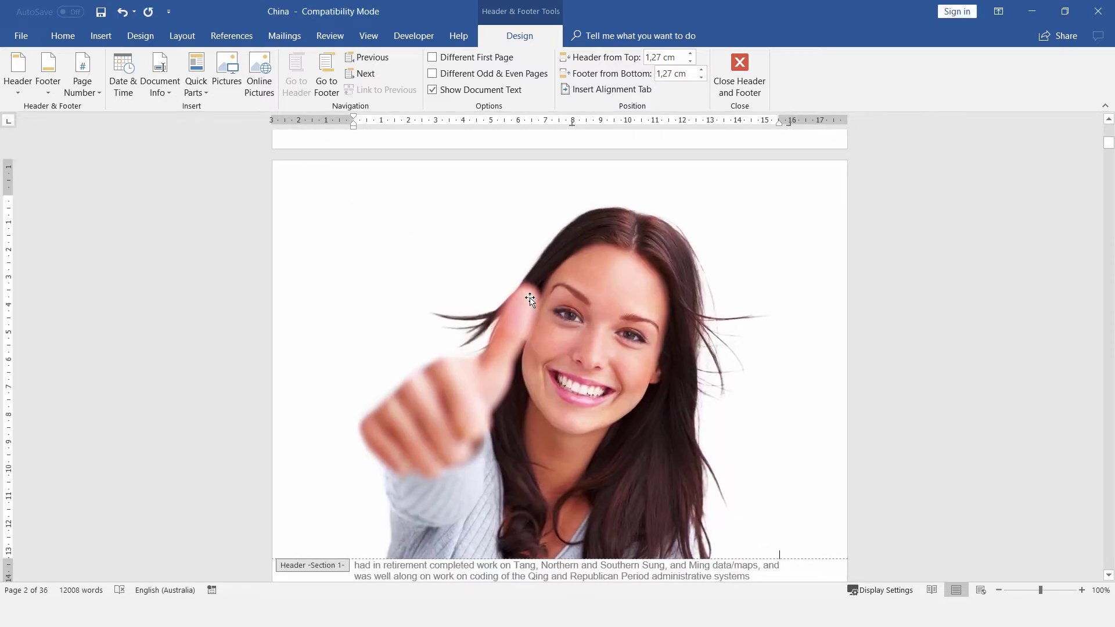
click(778, 556)
drag(779, 557, 452, 236)
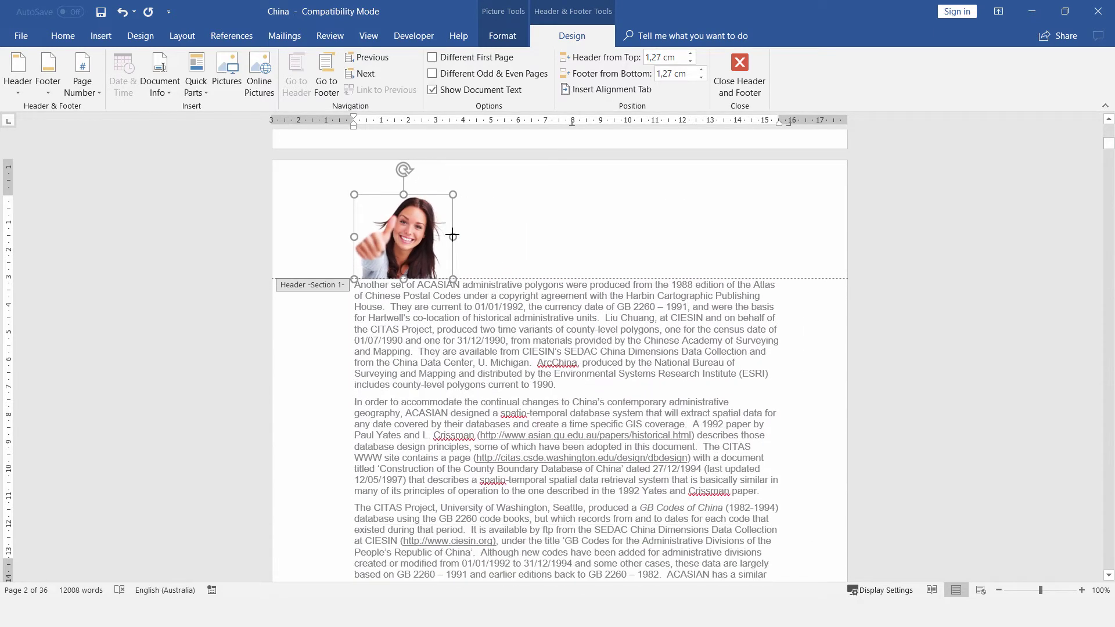
Change the header picture's layout so that text wraps around it
click(502, 36)
click(723, 93)
click(761, 134)
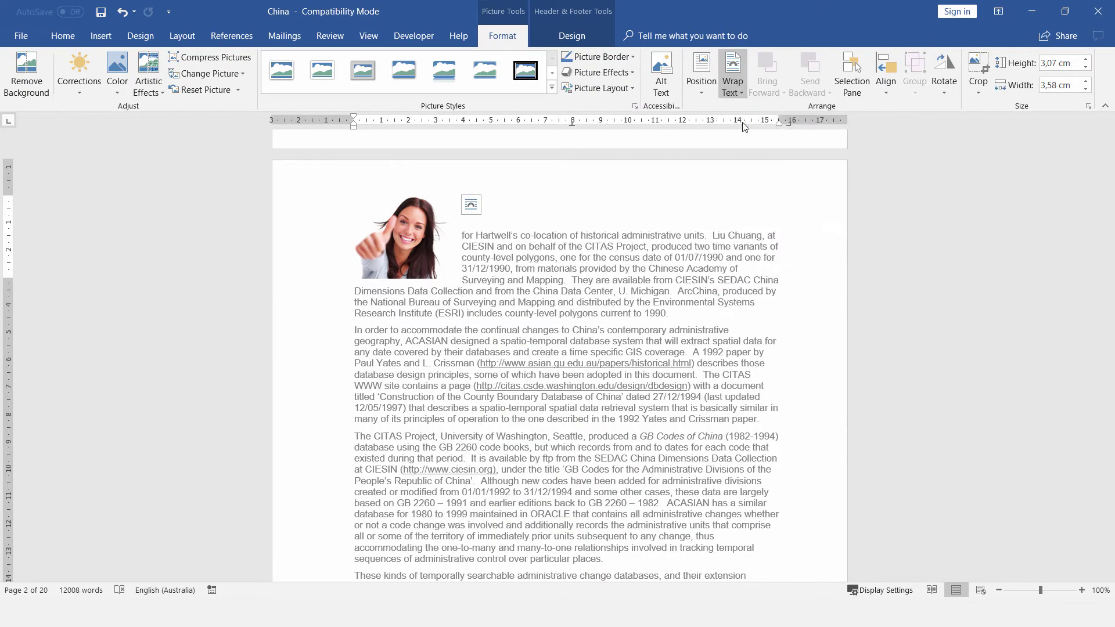
Move the picture to the upper-right corner of the page and shrink it further to fit within the header
drag(406, 241, 778, 228)
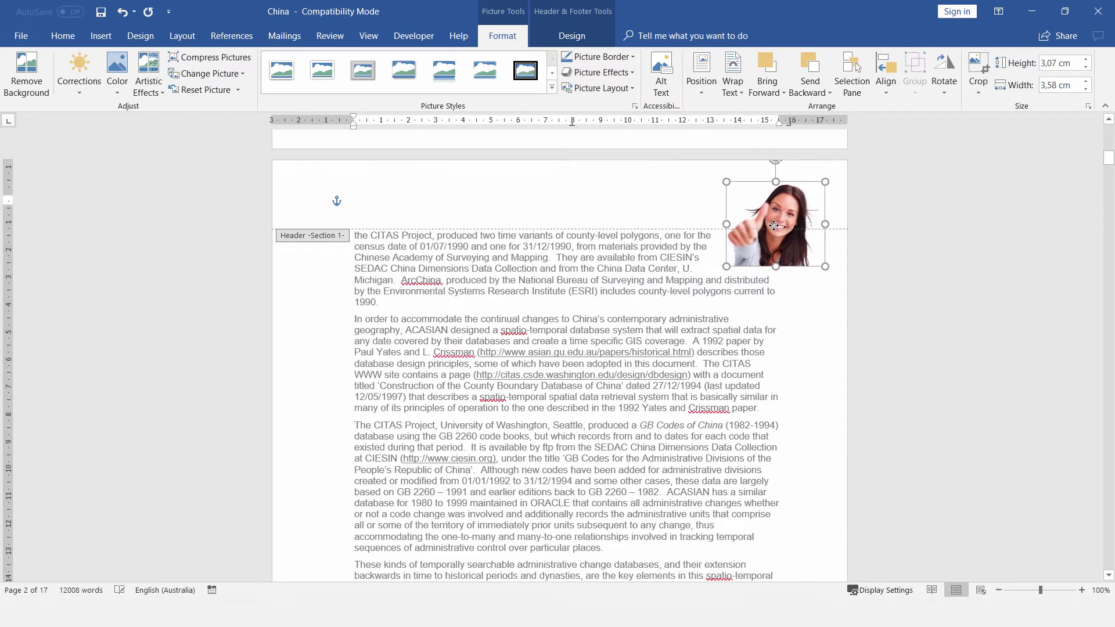
drag(731, 265, 773, 223)
click(319, 303)
Move the picture in the Section 3 header to the left edge of the page and compare it with the Section 1 header
scroll(319, 303, down, 5)
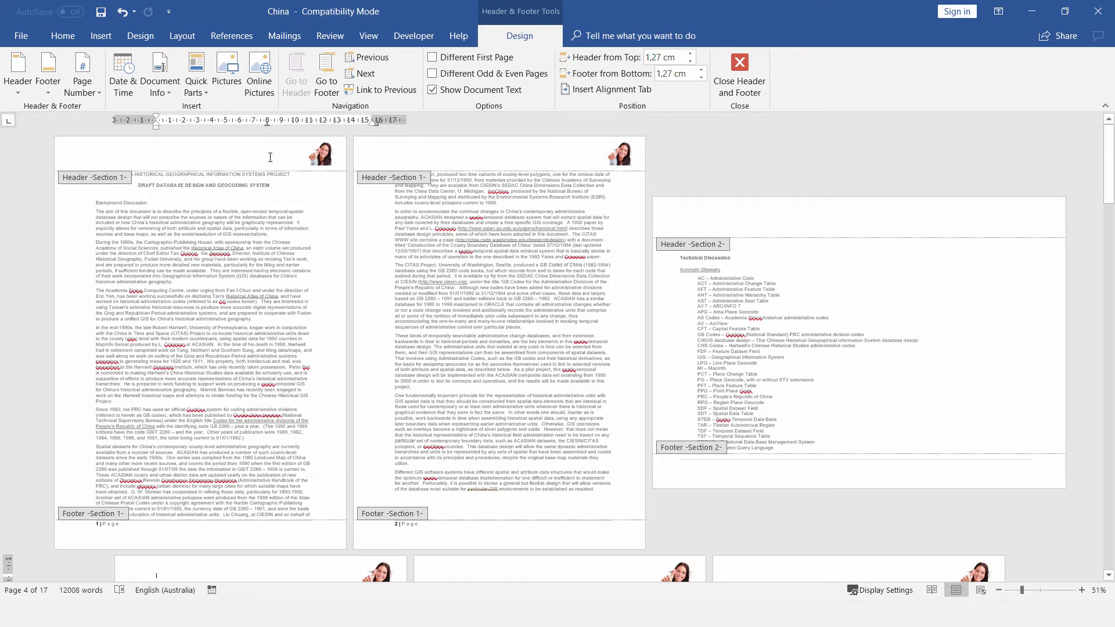
scroll(793, 399, down, 3)
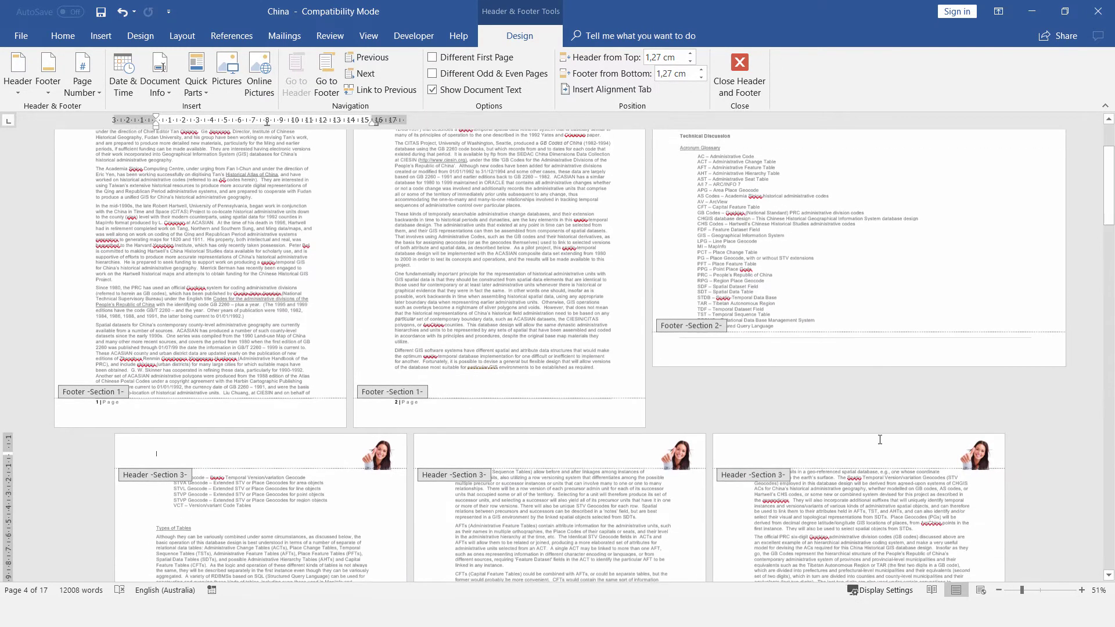
click(983, 453)
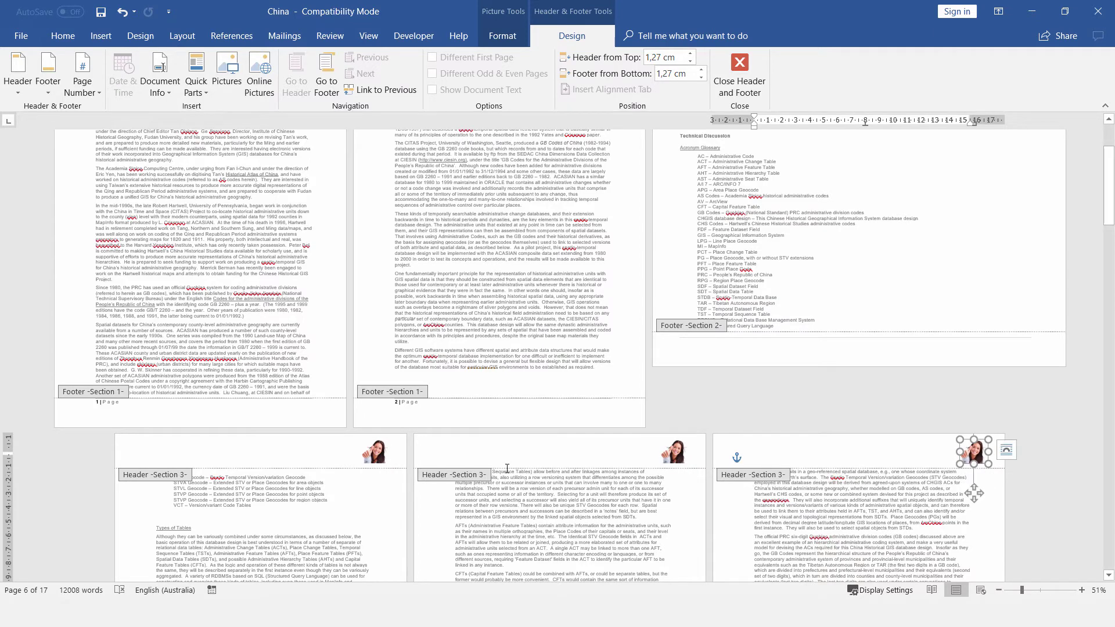
drag(378, 452, 140, 448)
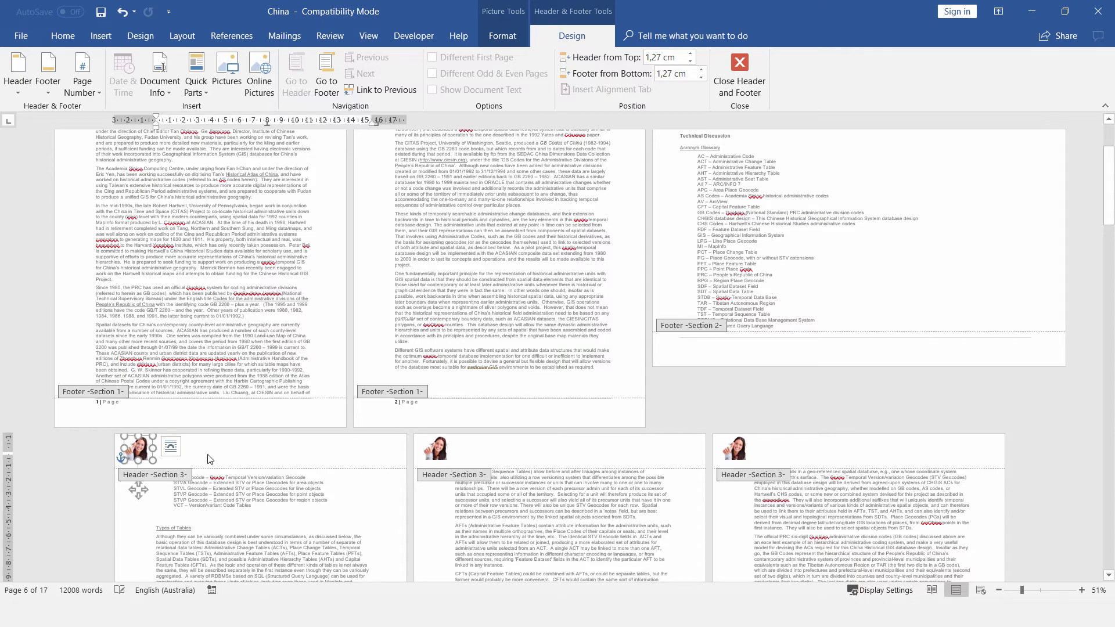
scroll(525, 516, up, 4)
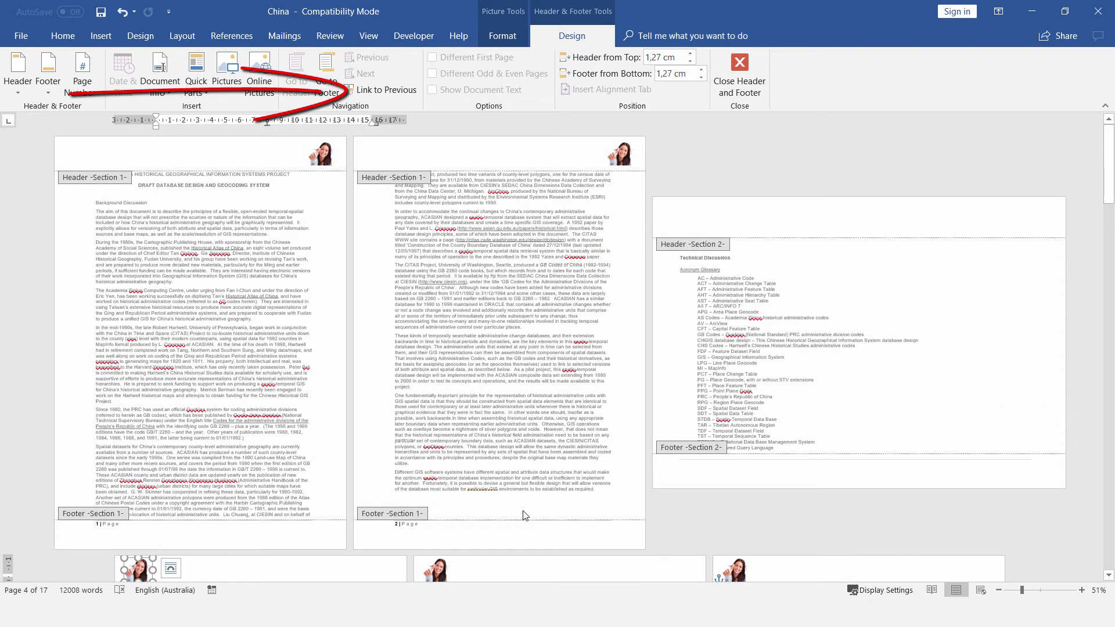
scroll(526, 516, down, 6)
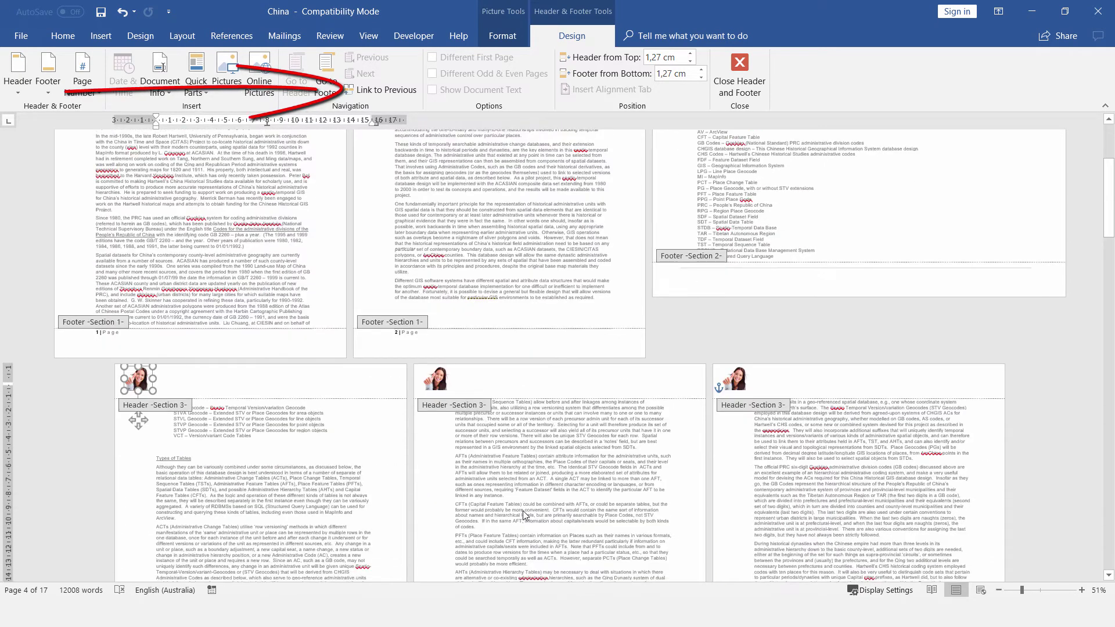
Use Go To to navigate to section 2 of the document and view the landscape Acronym Glossary page
scroll(526, 516, down, 7)
ctrl+scroll(869, 529, up, 5)
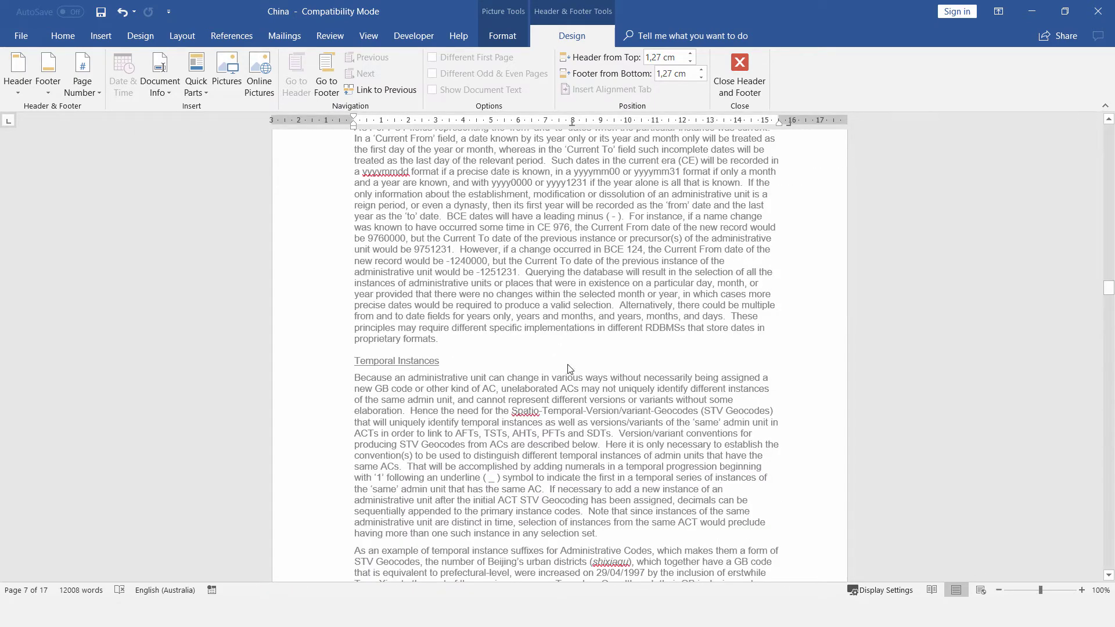
click(63, 35)
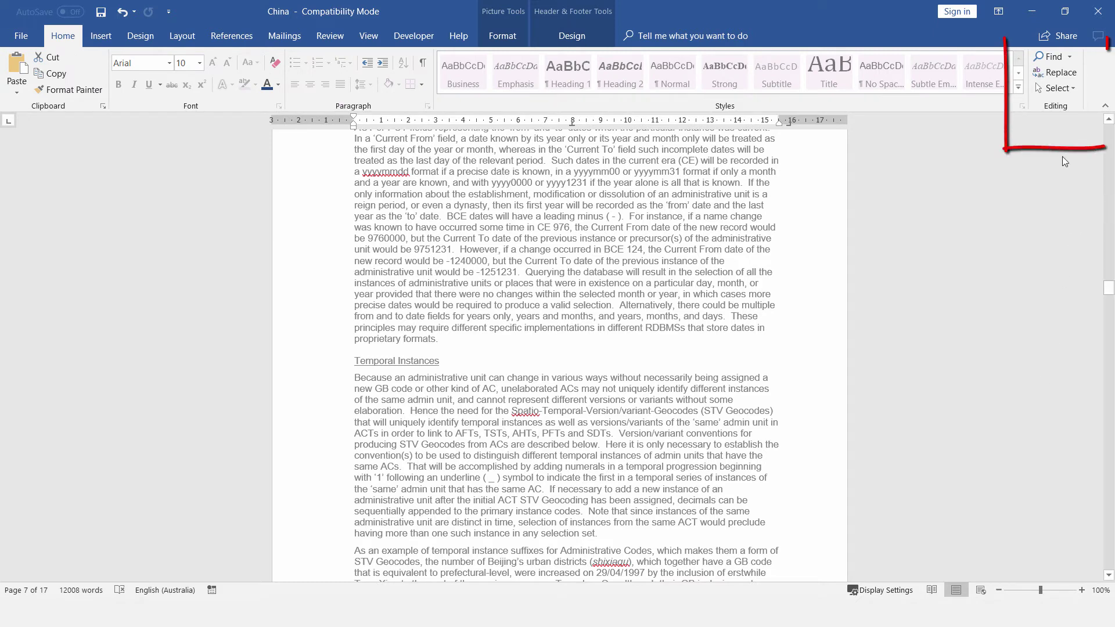
click(1071, 57)
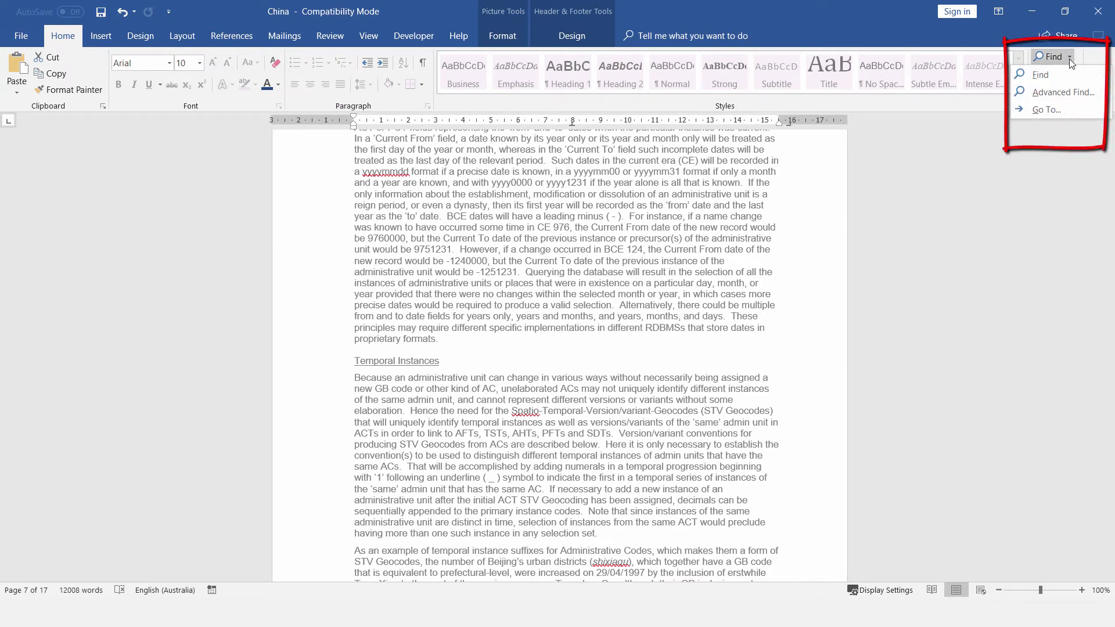
click(1068, 109)
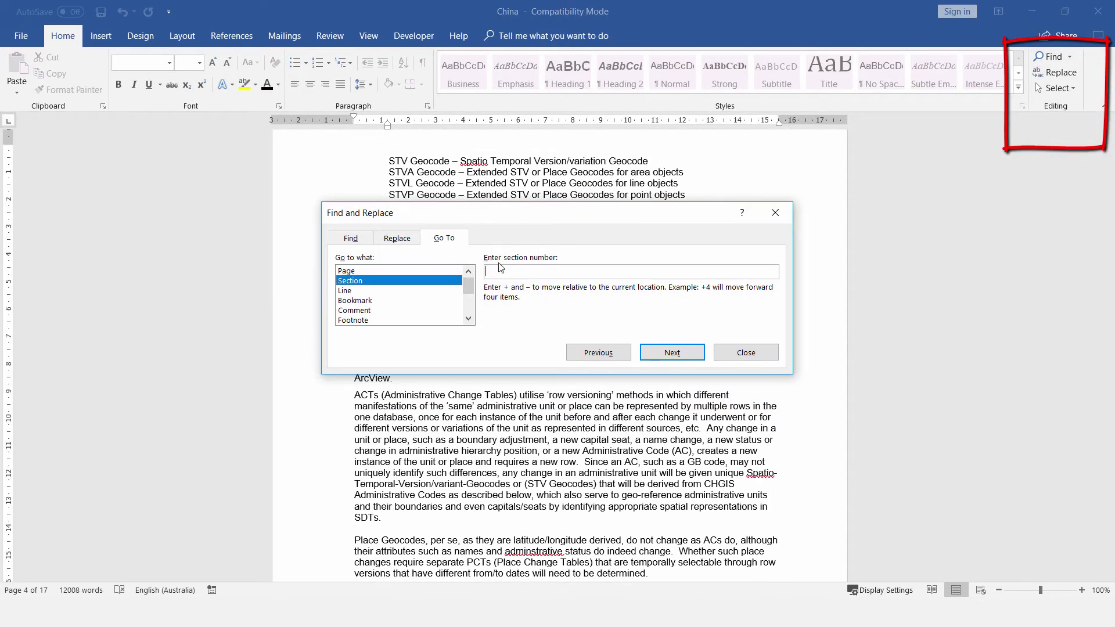
text(2)
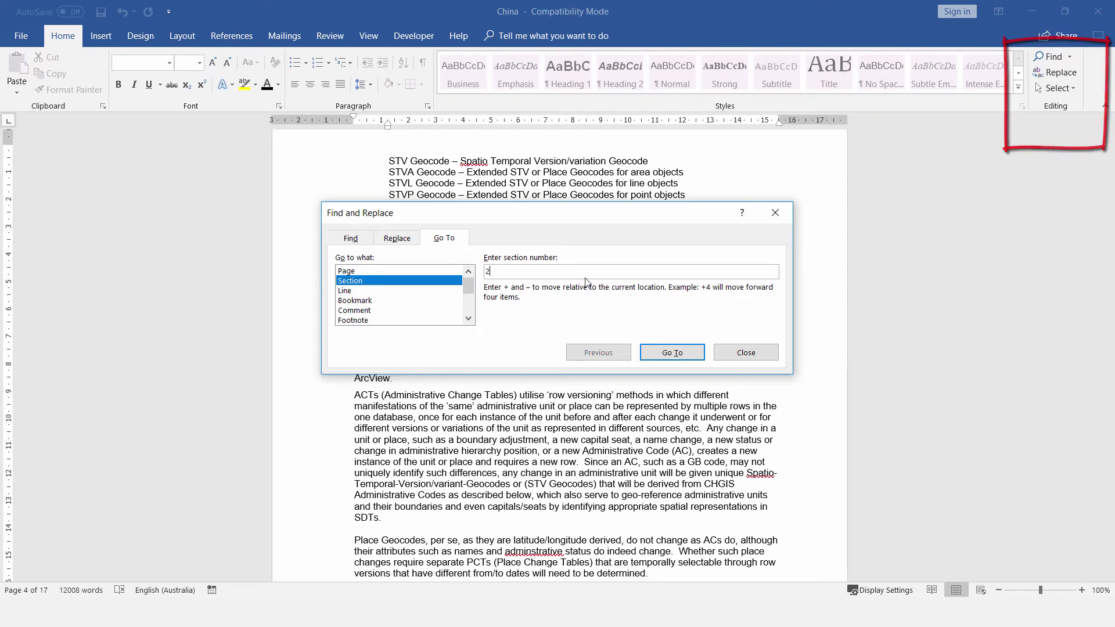
click(663, 356)
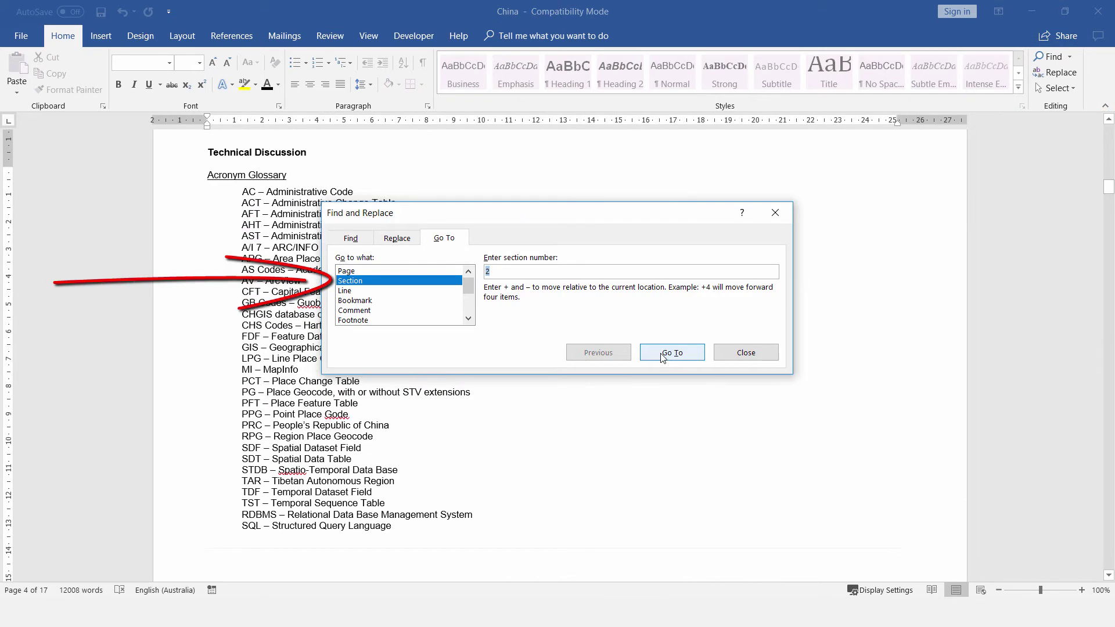
click(731, 356)
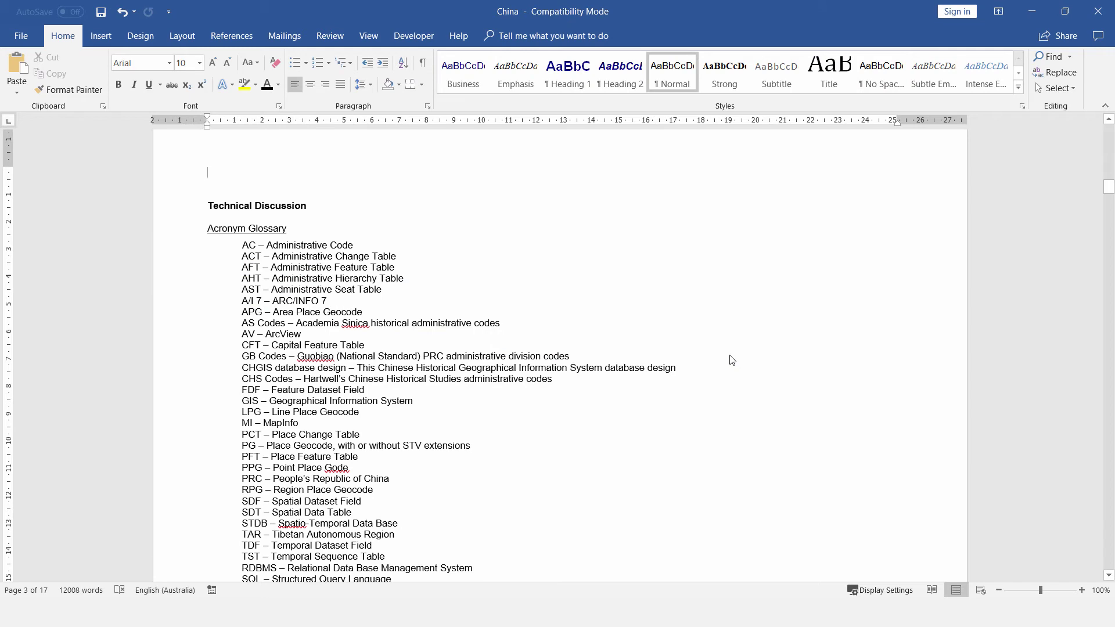
scroll(732, 360, down, 6)
scroll(731, 355, up, 5)
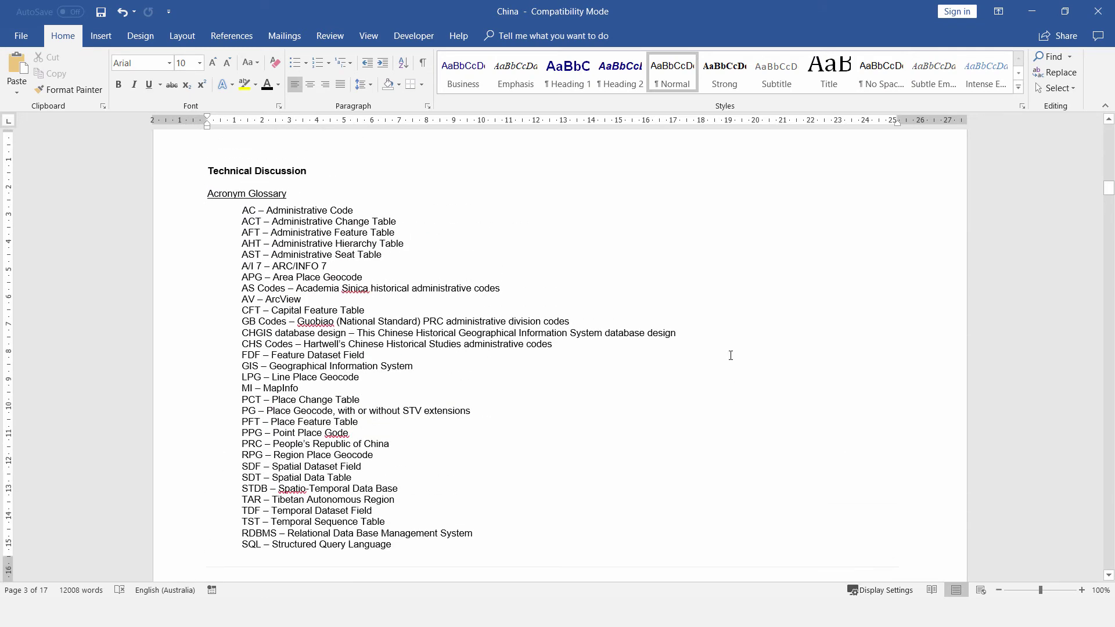